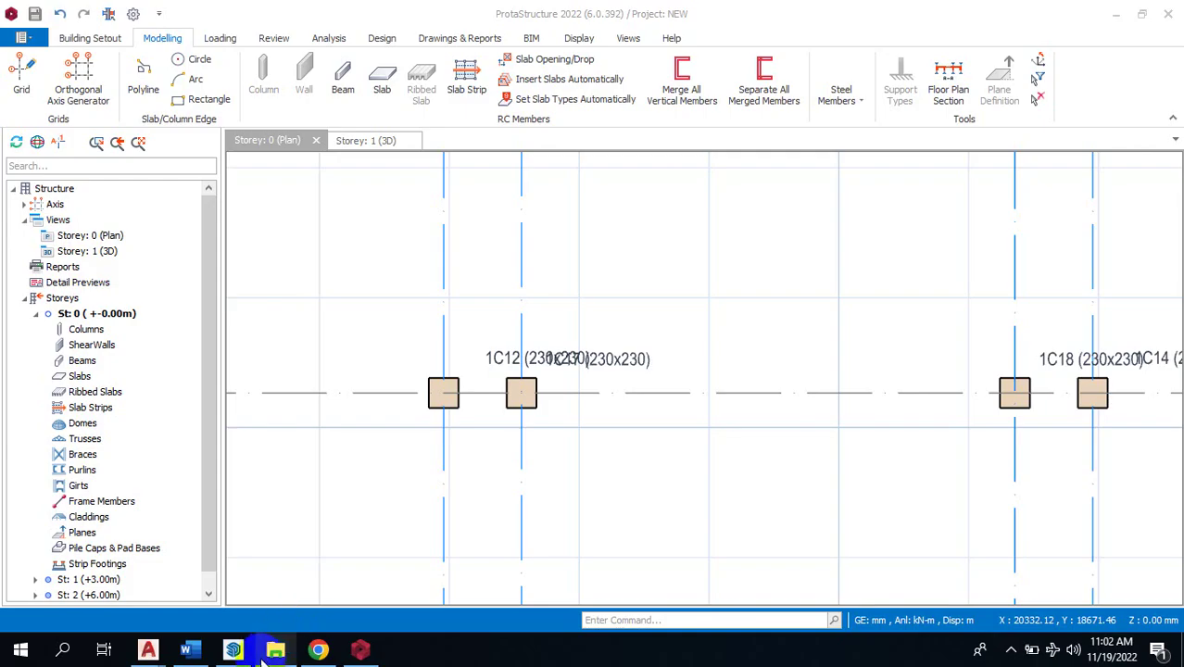
- Switch to the STRUCTURAL DETAILING introduction document in Microsoft Word
click(189, 651)
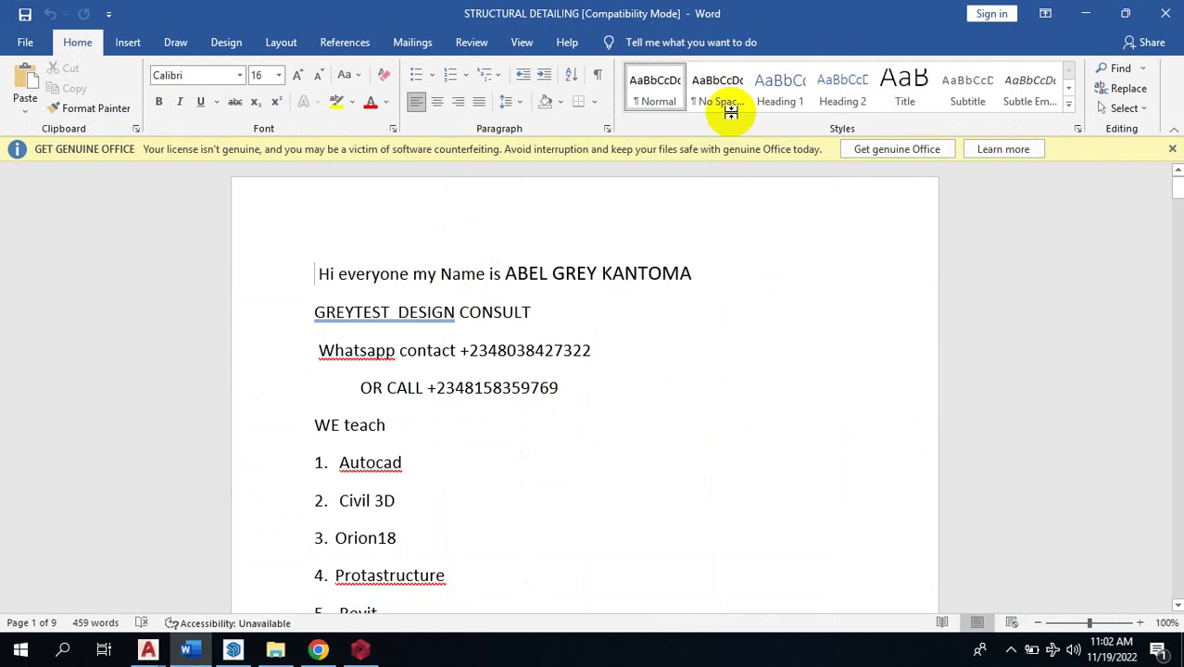
- Minimize Word and zoom in on columns 1C12 and 1C17 on the Storey 0 plan
click(1096, 19)
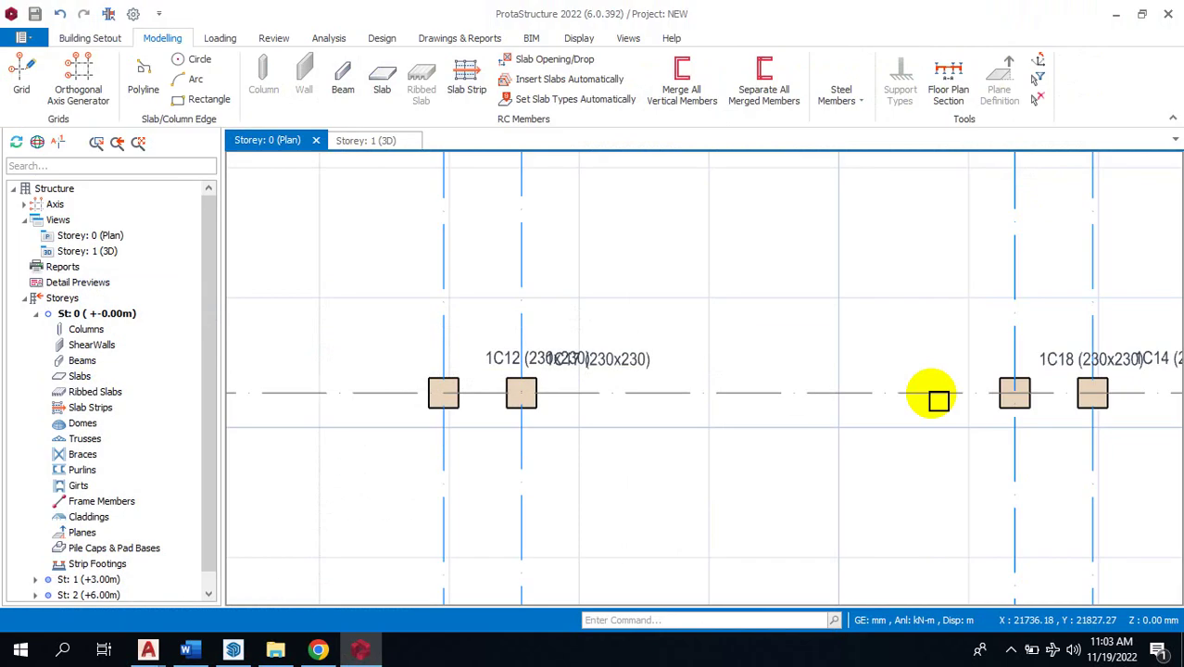
scroll(732, 364, down, 6)
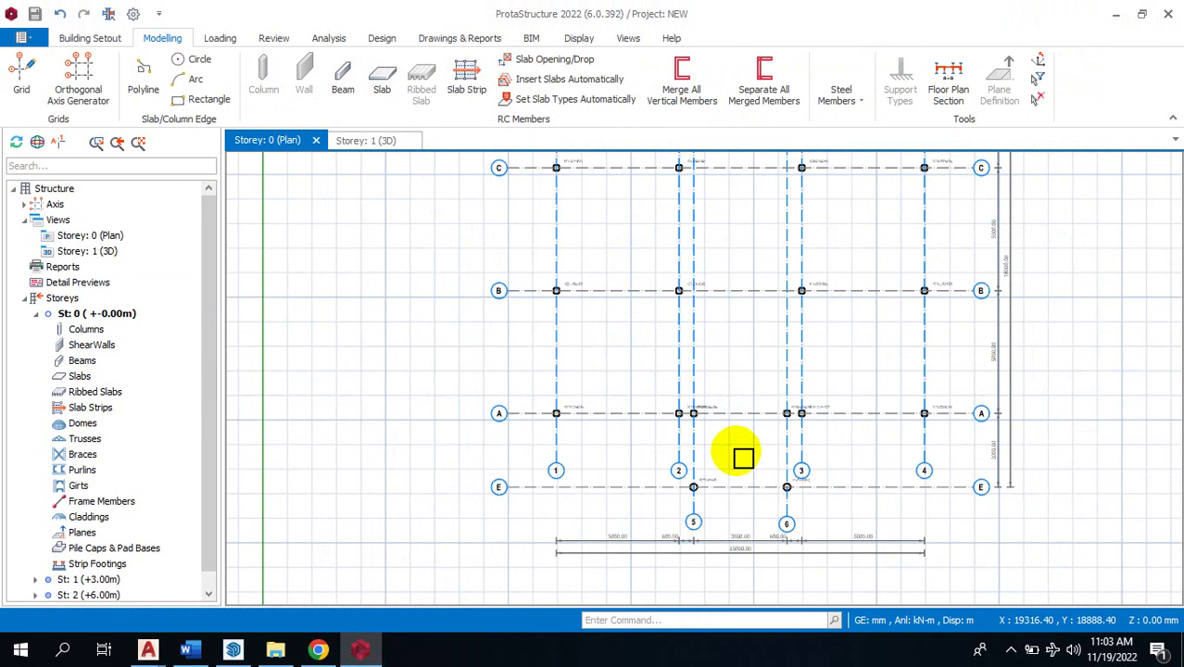
scroll(711, 376, up, 5)
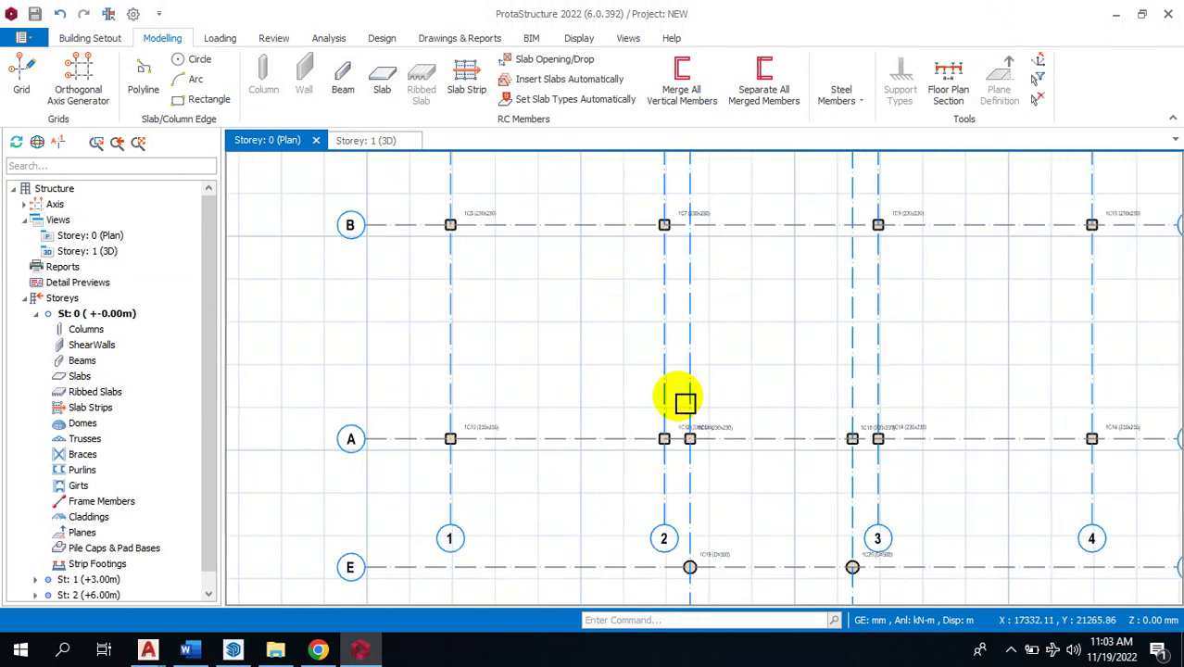
scroll(667, 465, up, 1)
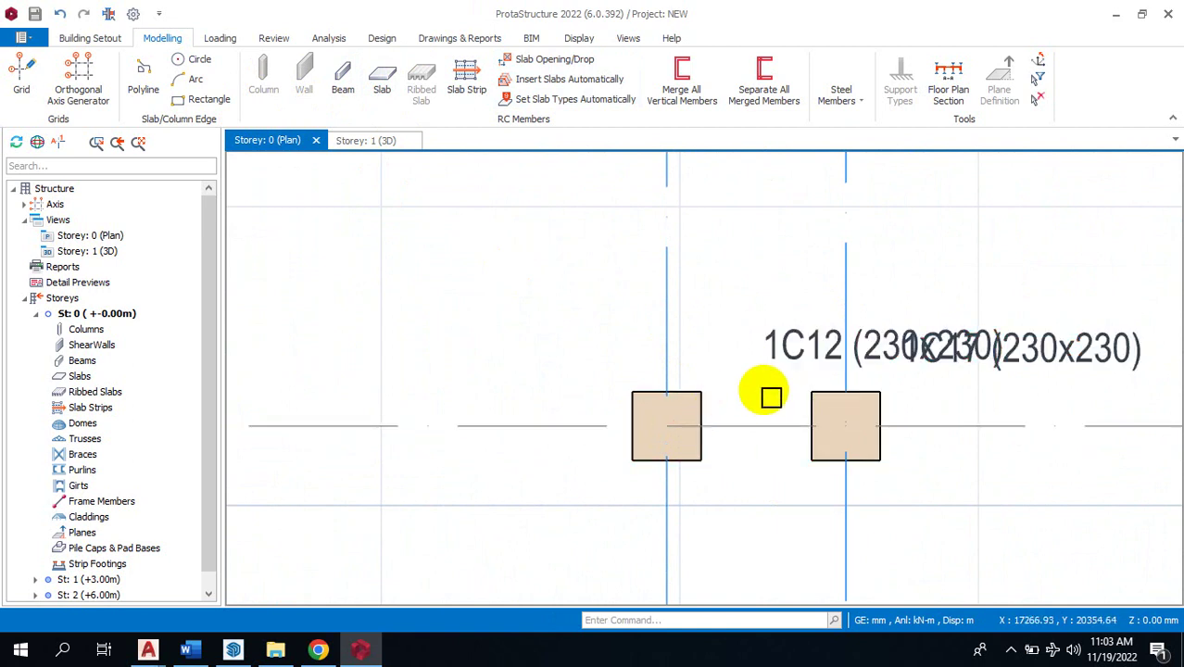
- Select columns 1C12 and 1C17 together and insert a combined pad footing beneath them
click(343, 84)
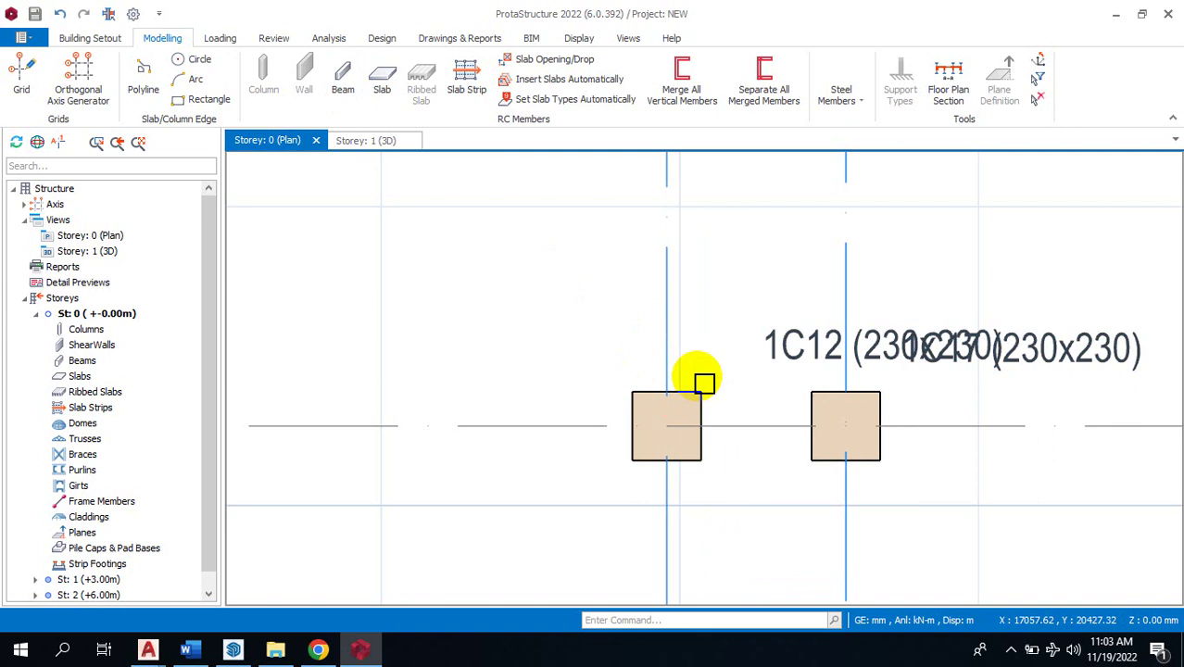
click(706, 398)
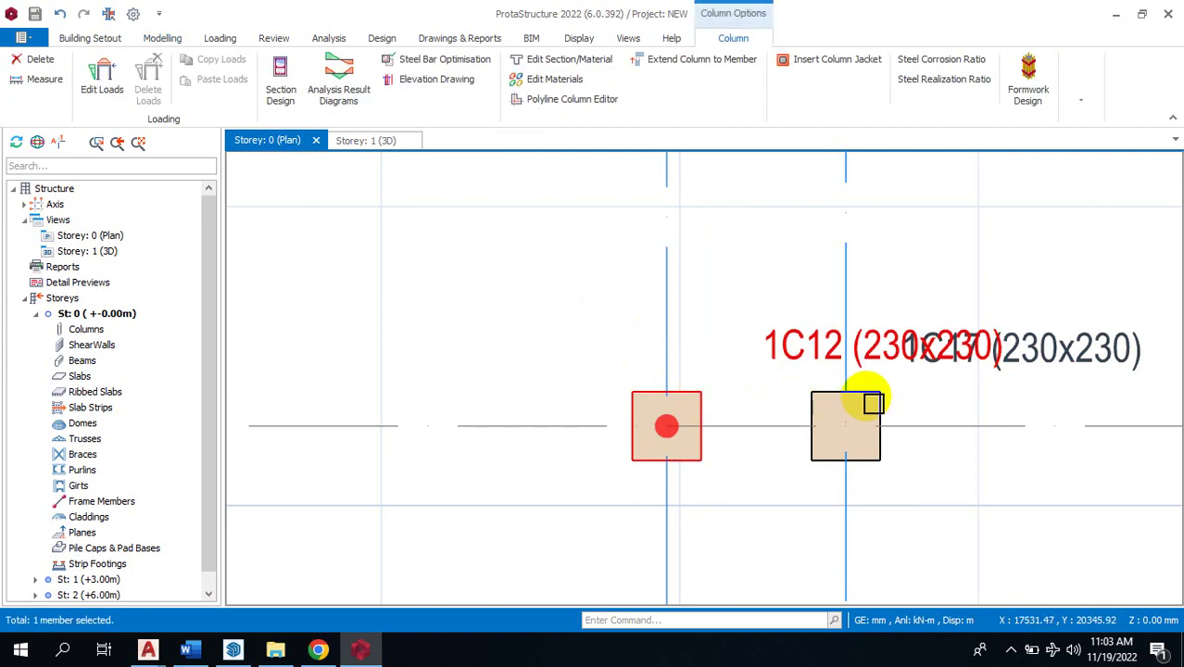
click(867, 394)
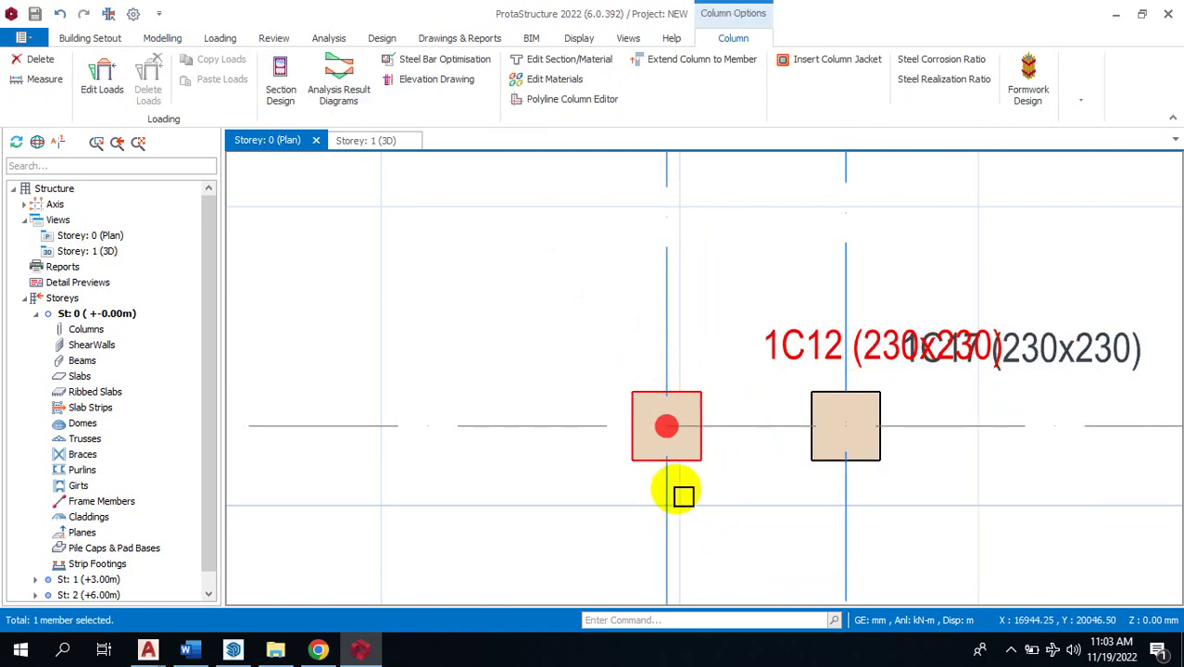
click(885, 397)
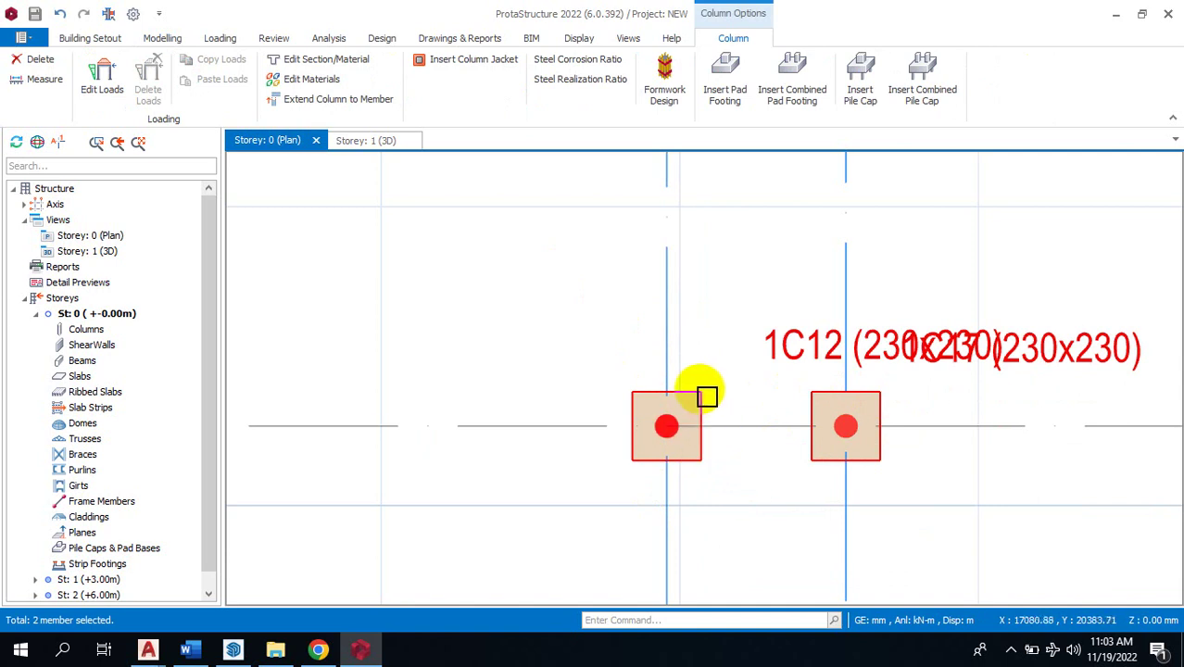
right_click(702, 397)
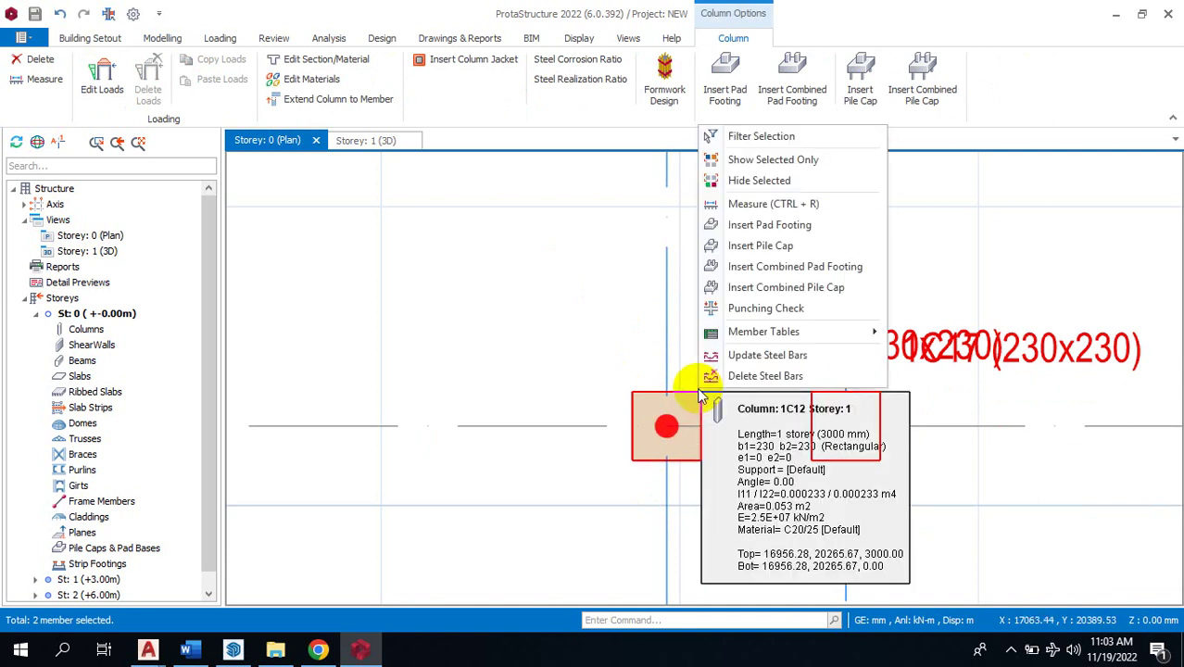
click(820, 269)
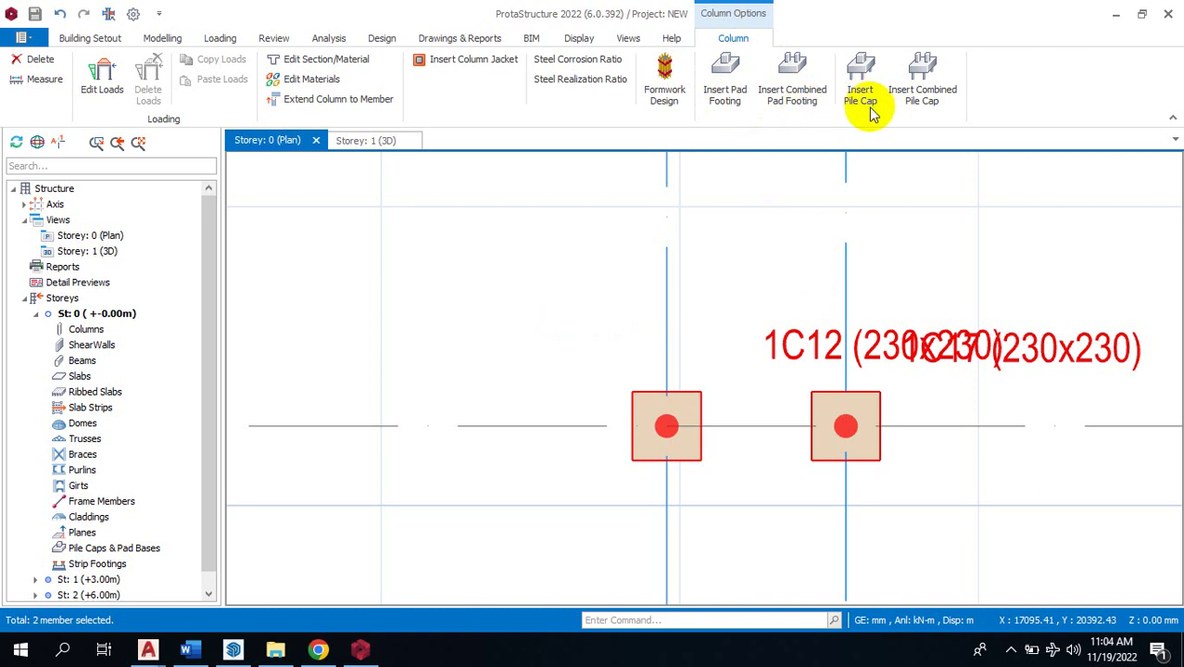
- Try a 400 mm depth for F-1C12, see the design fail, then restore 500 mm depth
click(722, 93)
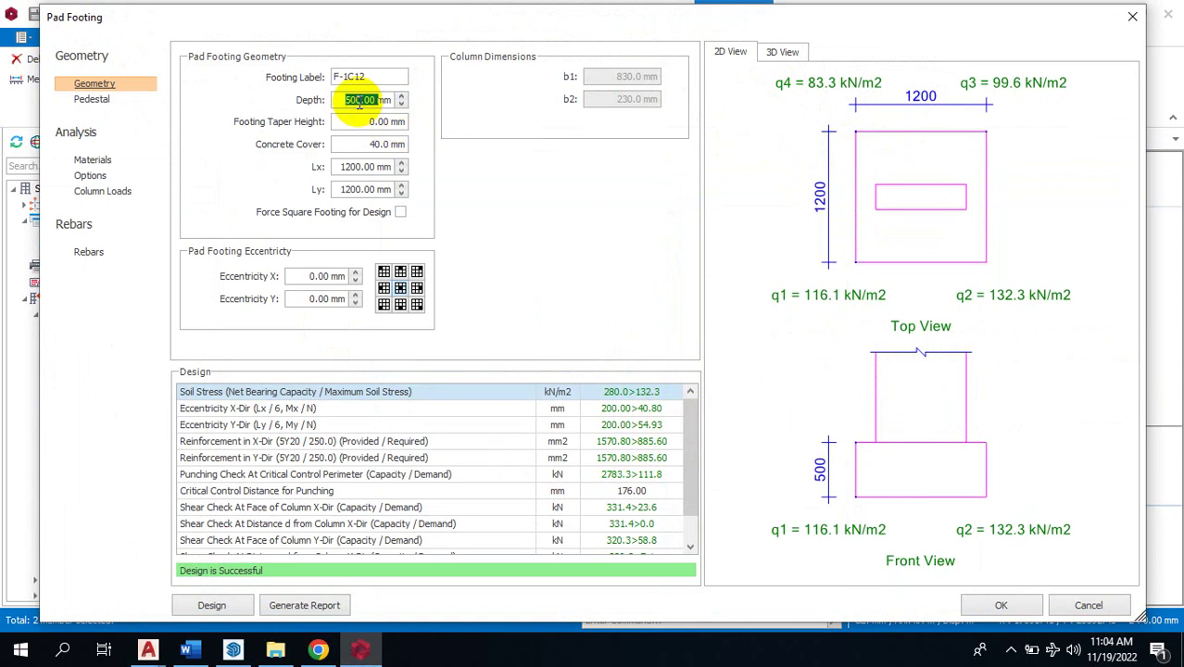
text(4)
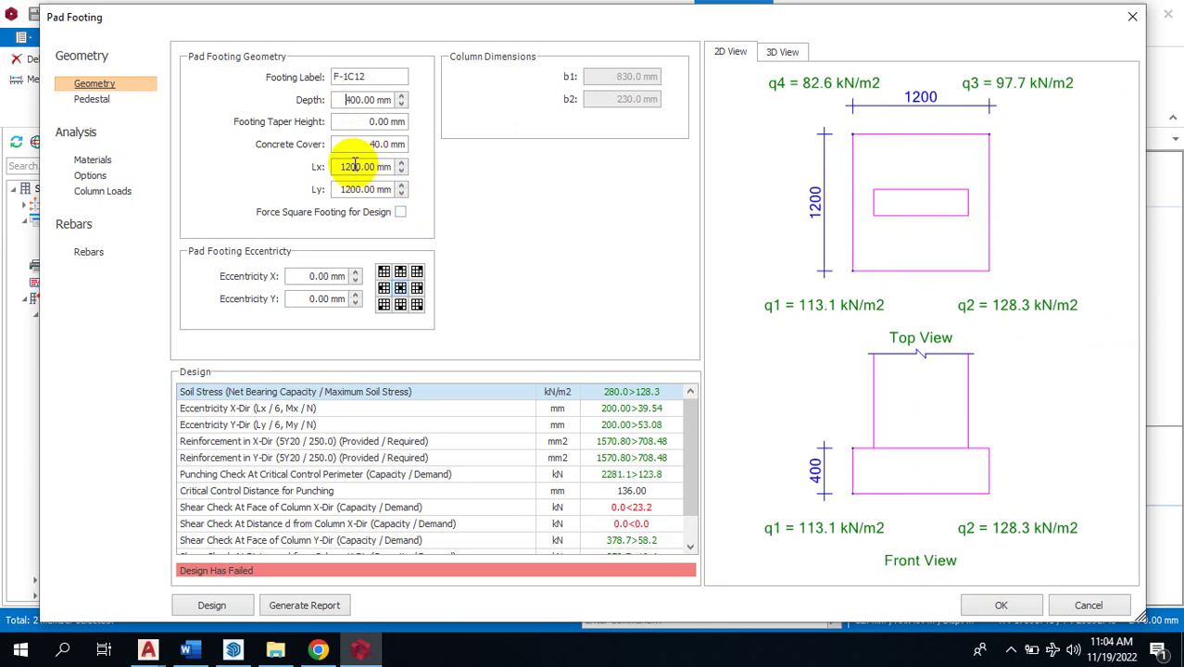
click(378, 143)
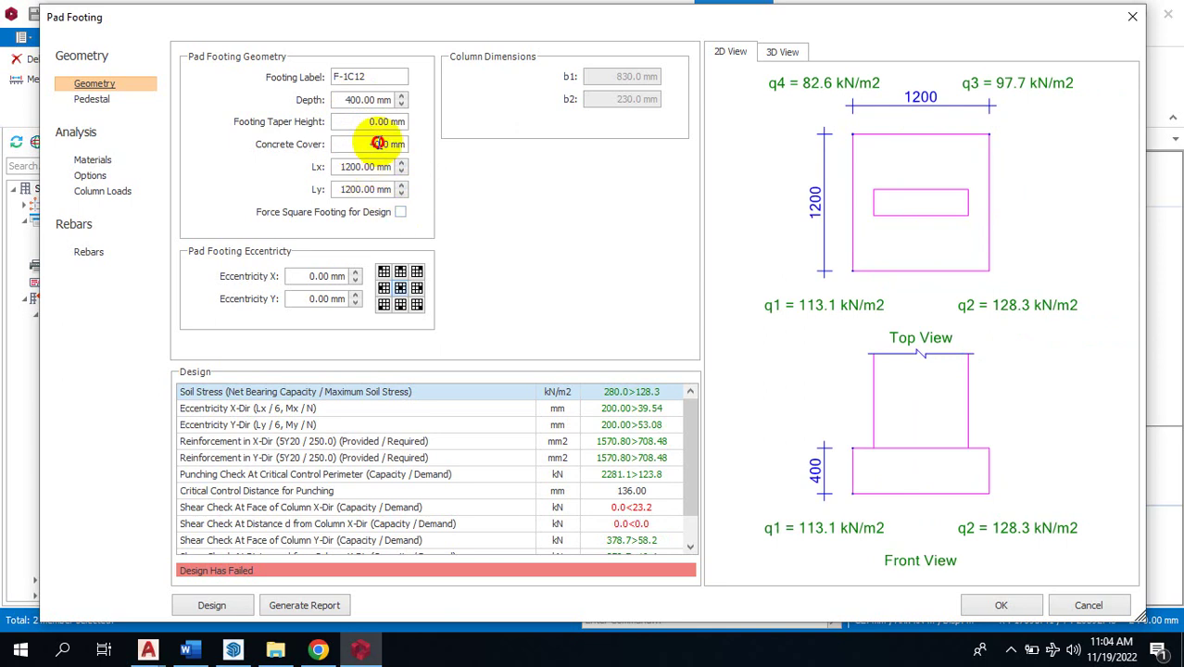
click(222, 607)
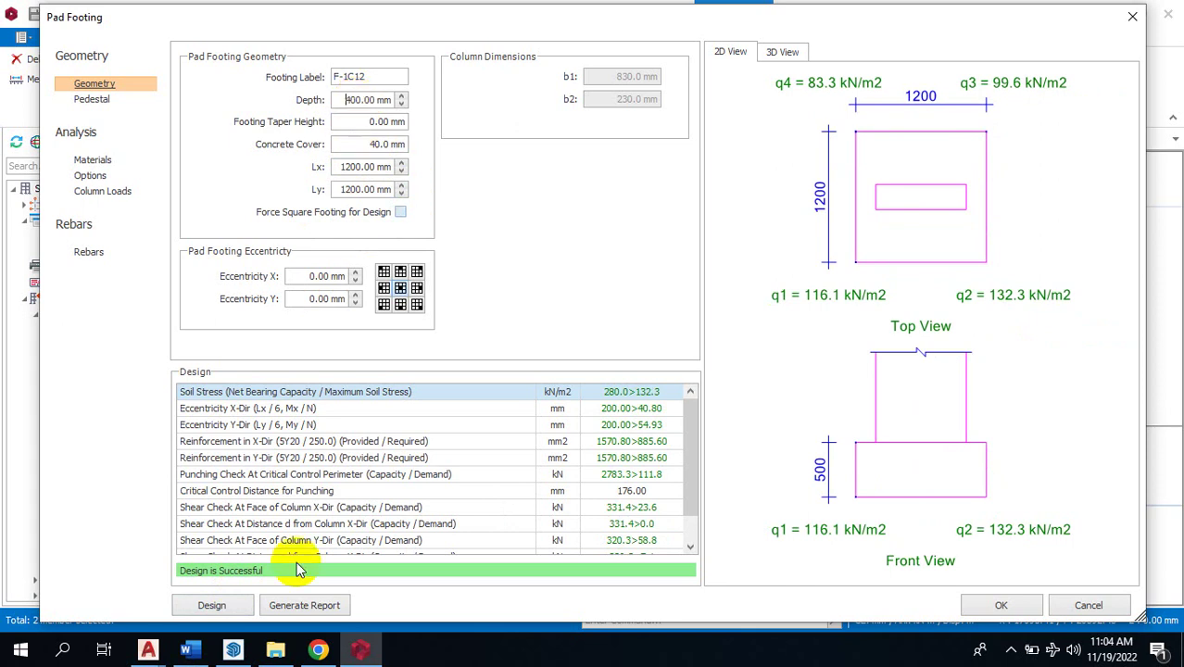
click(215, 605)
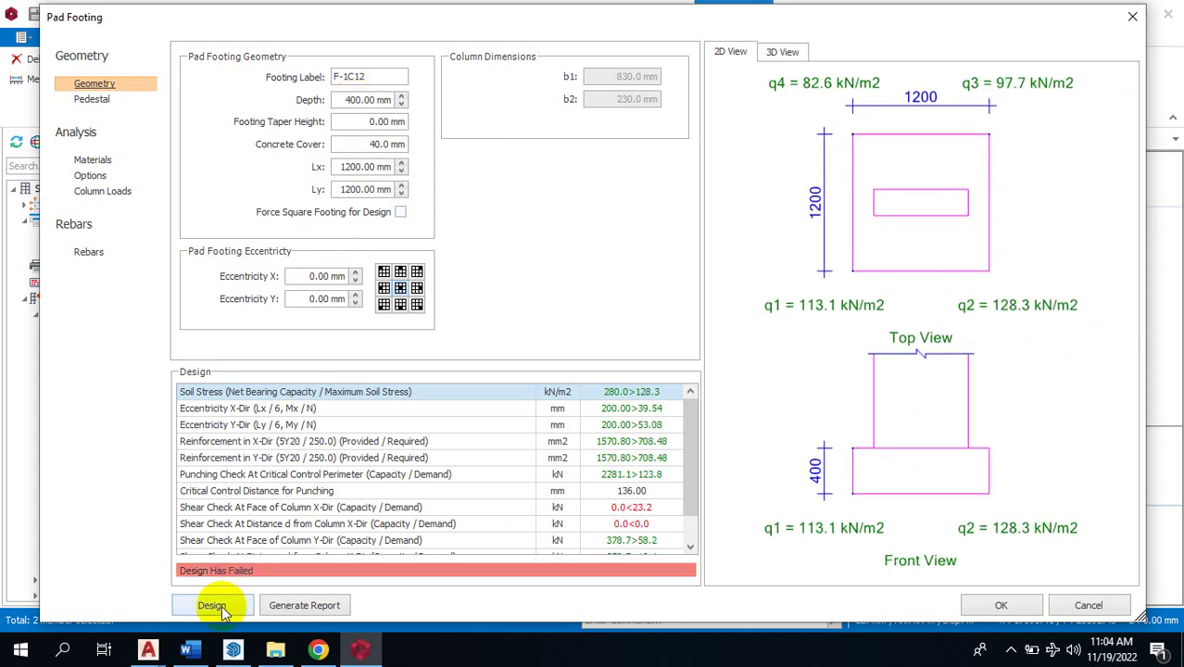
click(221, 605)
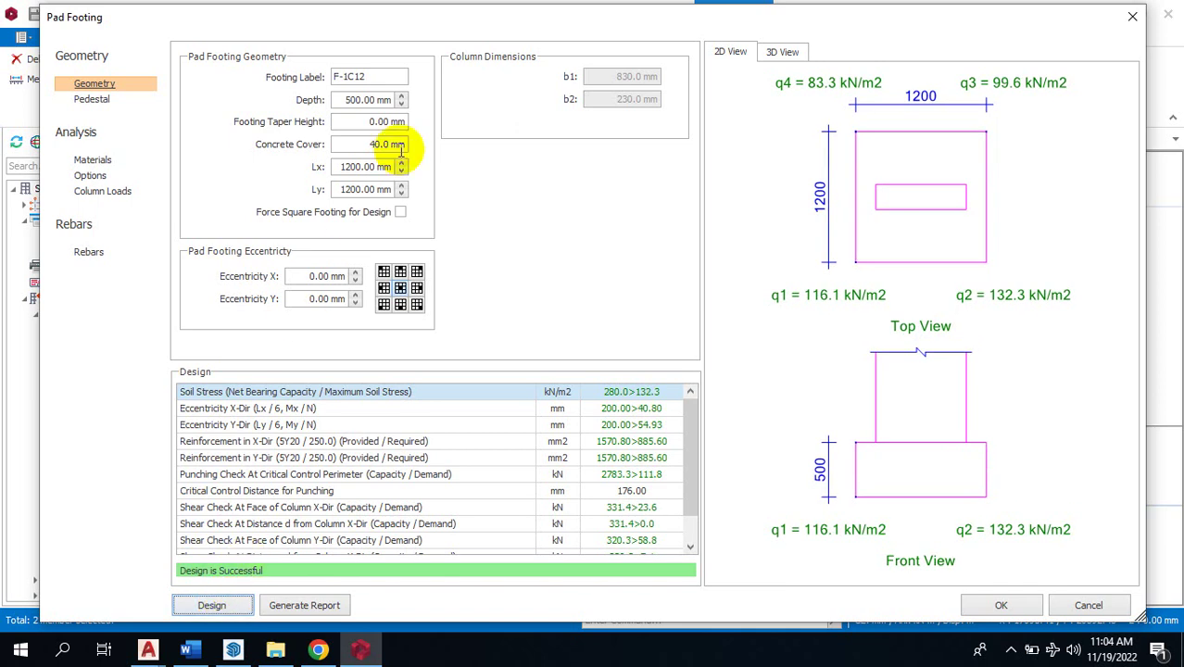
click(402, 104)
click(401, 97)
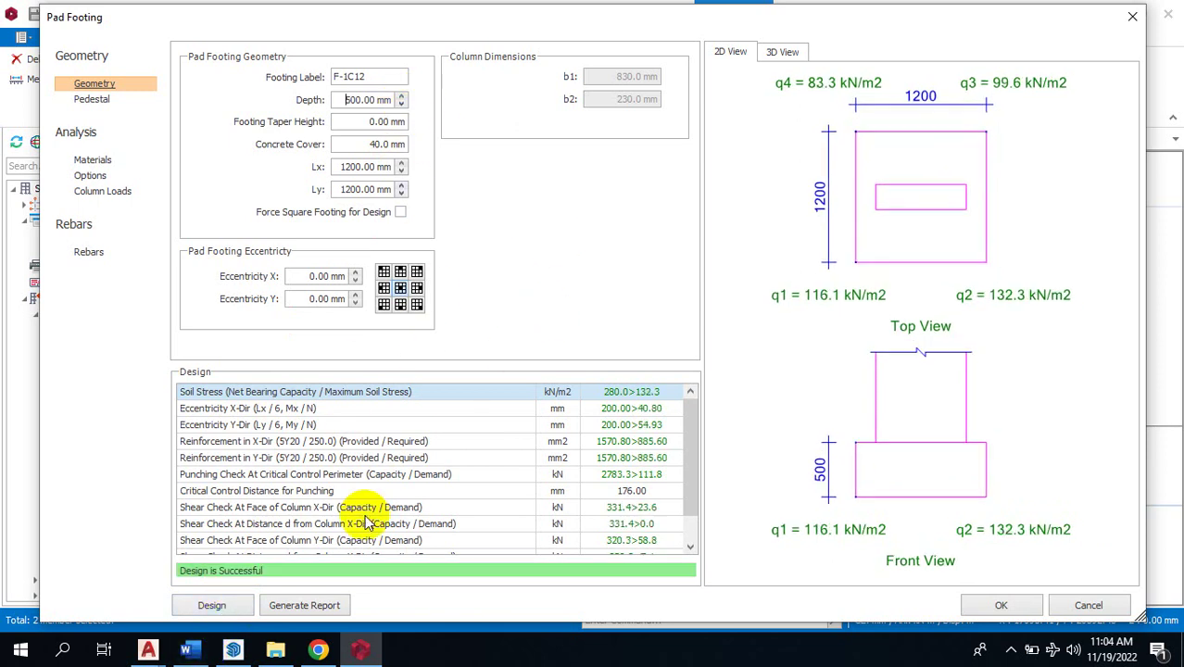
- Place footing F-1C12 on the plan and select it to confirm its placement
click(1012, 610)
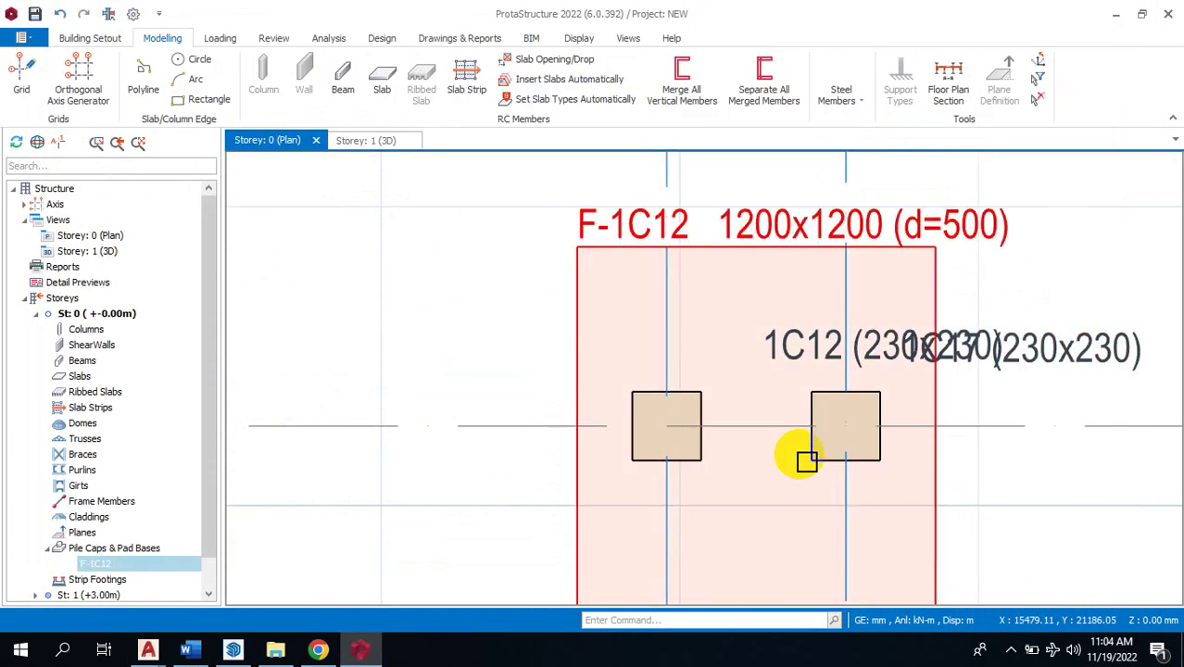
scroll(664, 387, down, 3)
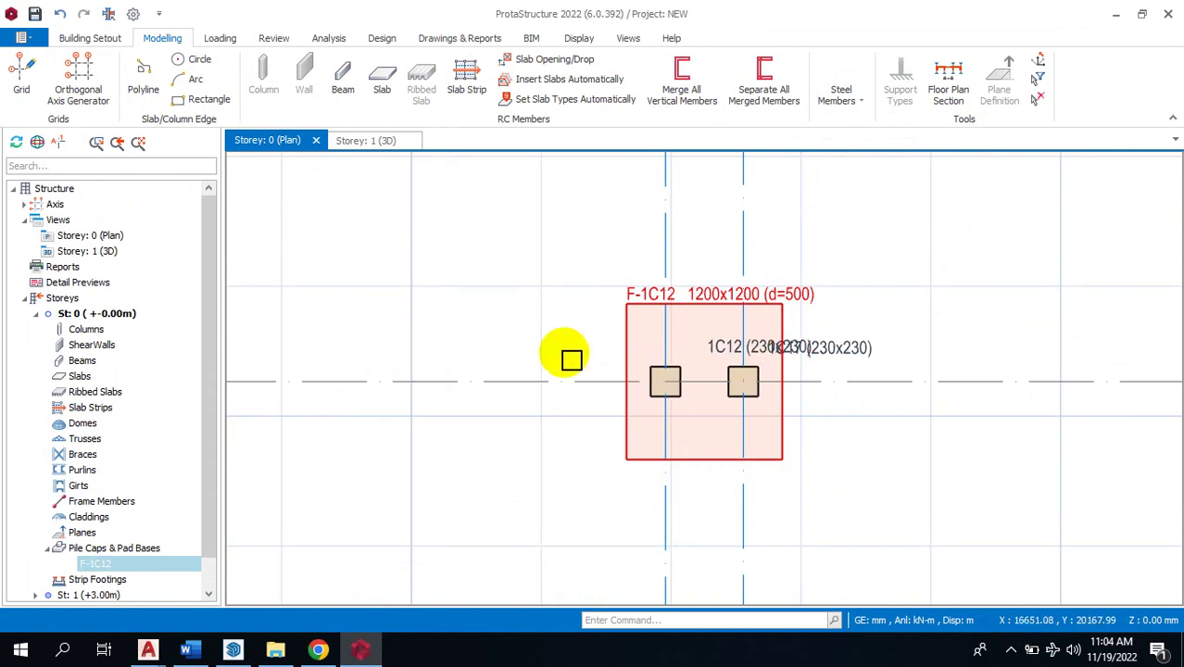
scroll(571, 478, up, 1)
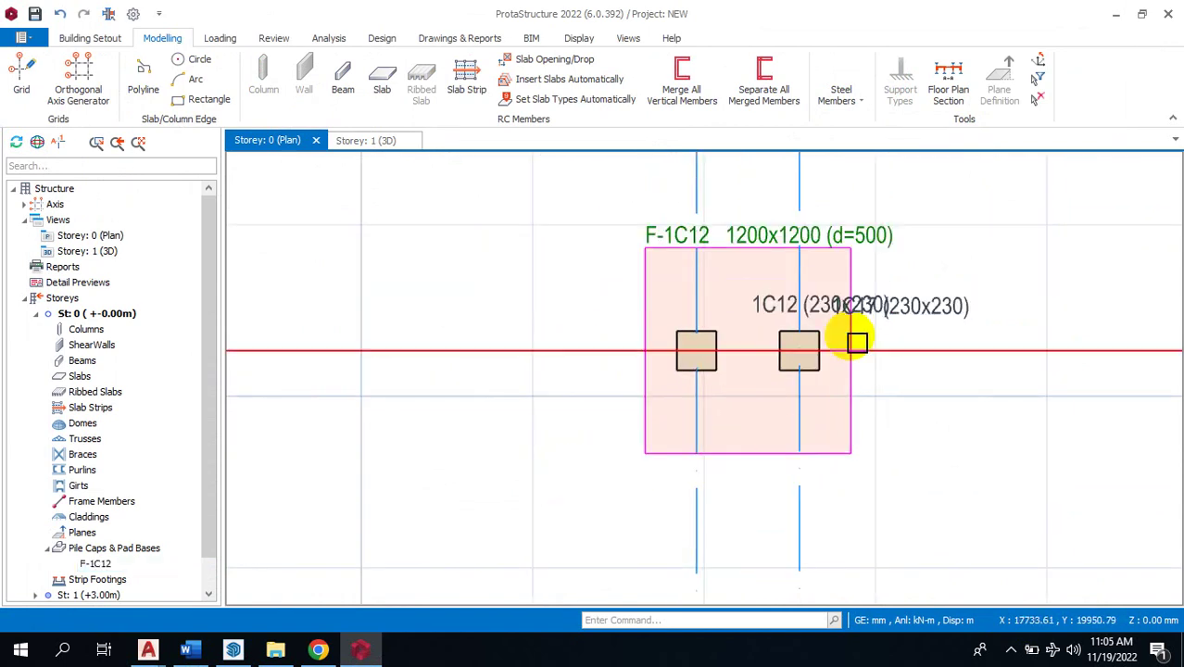
click(850, 452)
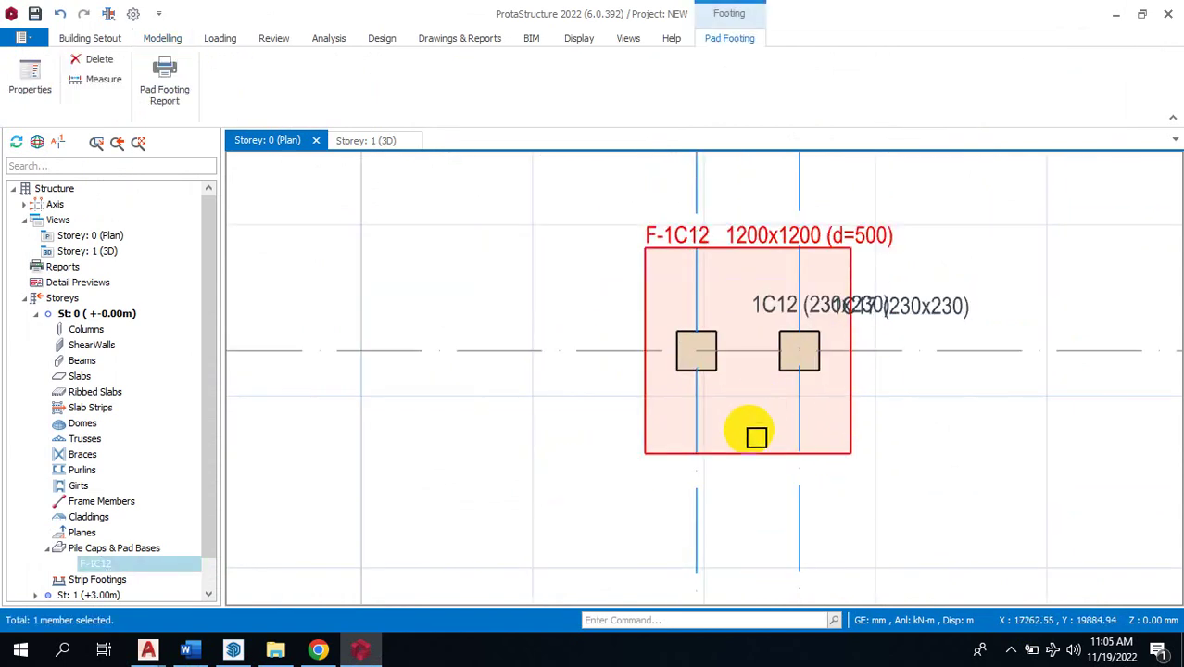
key(Escape)
- Check both columns under F-1C12, then zoom to the next close pair on axis 3
click(714, 371)
key(Escape)
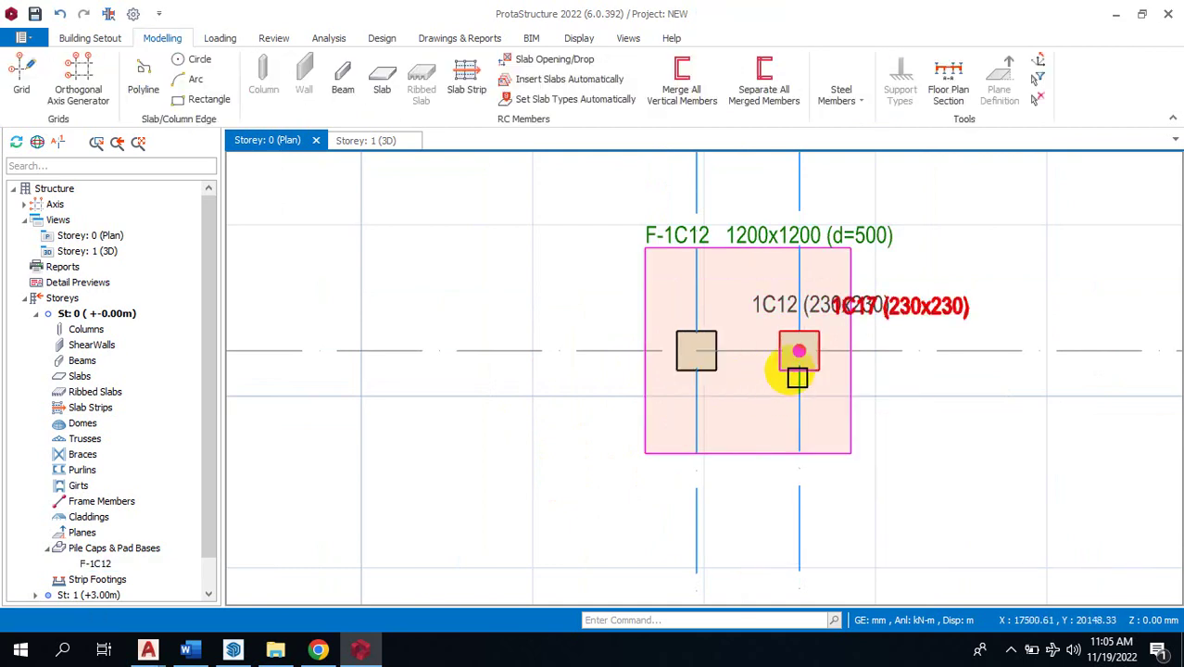
click(795, 356)
key(Escape)
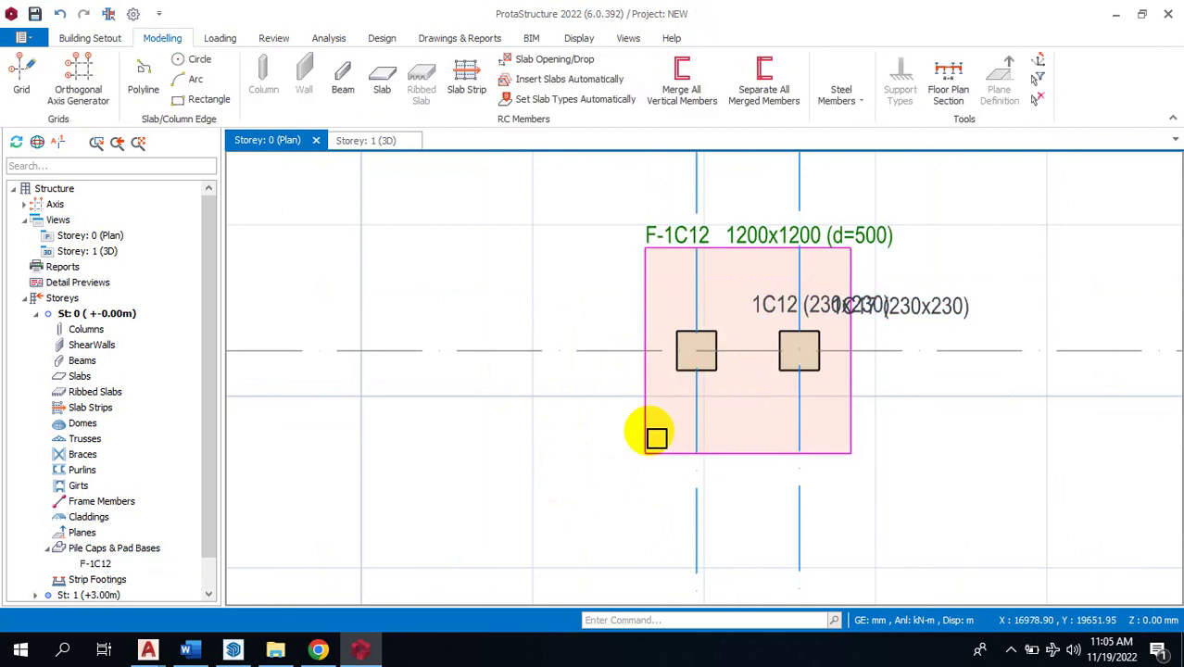
scroll(576, 420, down, 3)
scroll(685, 436, down, 3)
scroll(751, 417, up, 4)
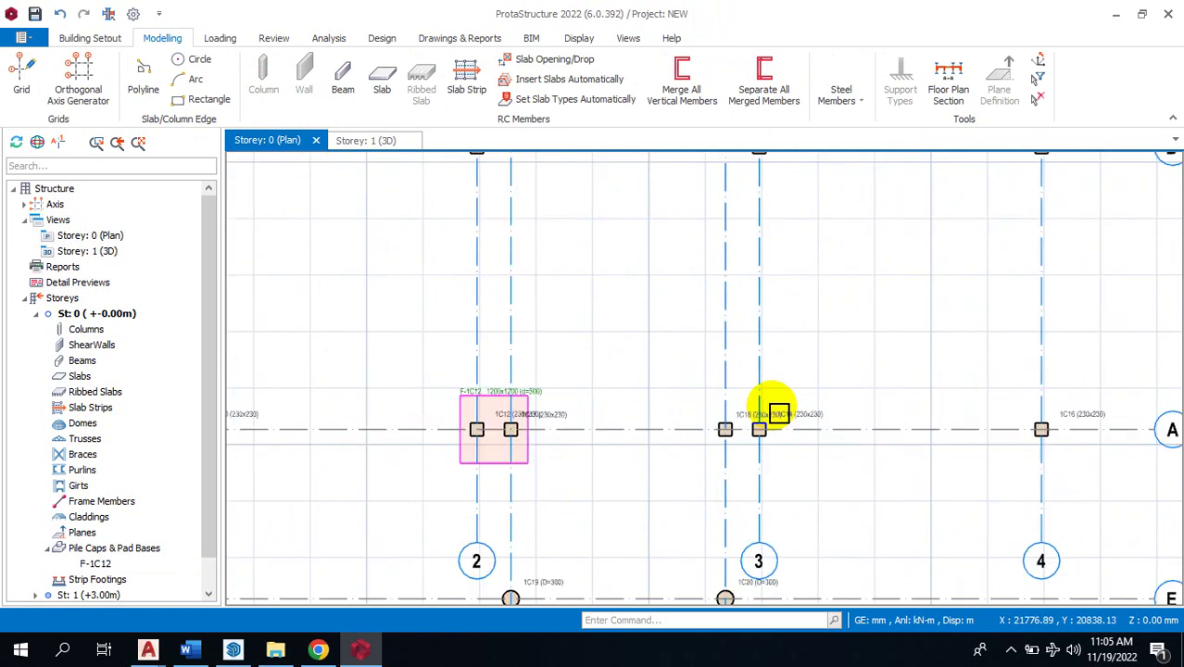
- Select columns 1C18 and 1C14 and start Insert Combined Pad Footing for them
click(746, 419)
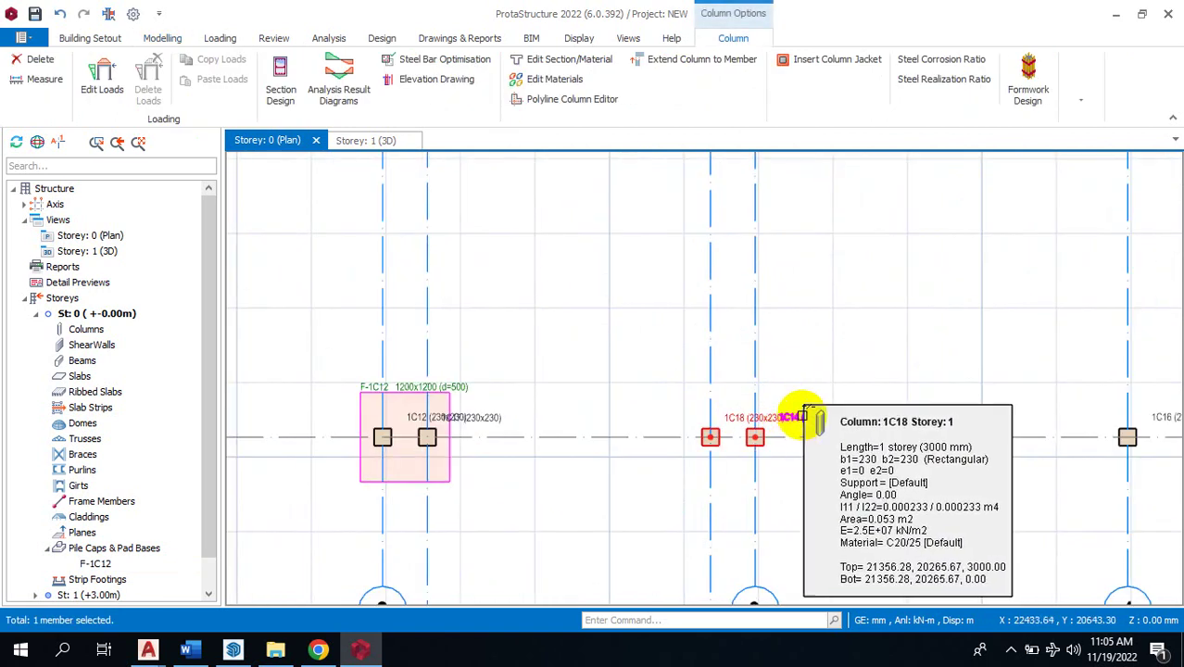
click(830, 415)
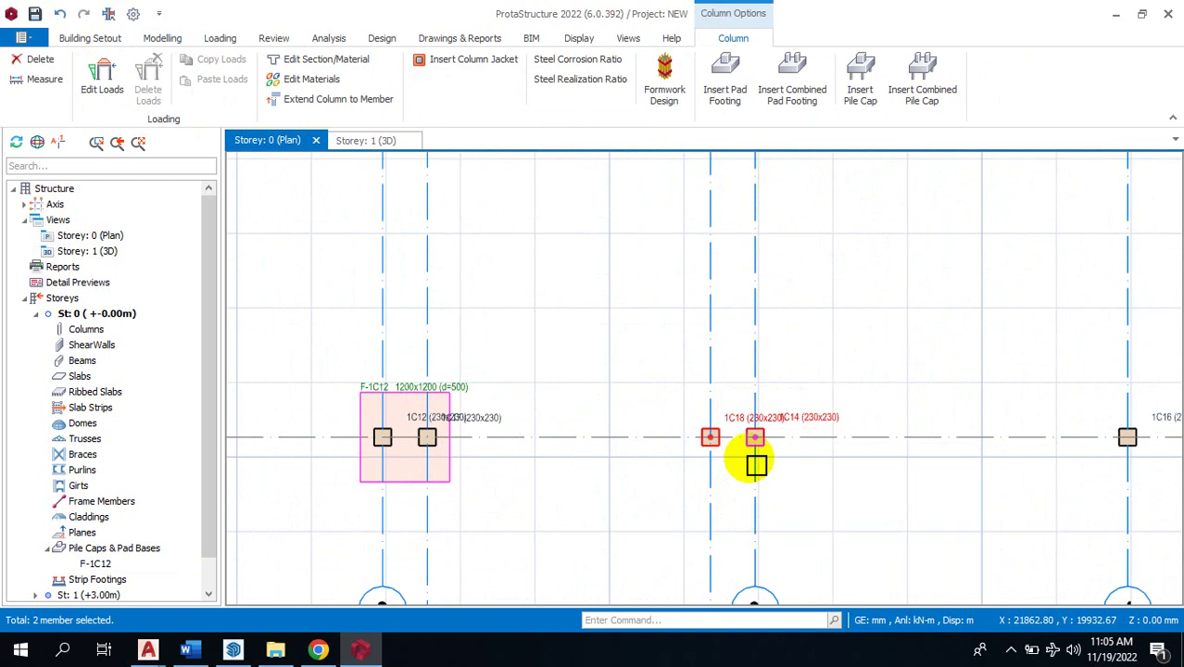
scroll(717, 460, up, 2)
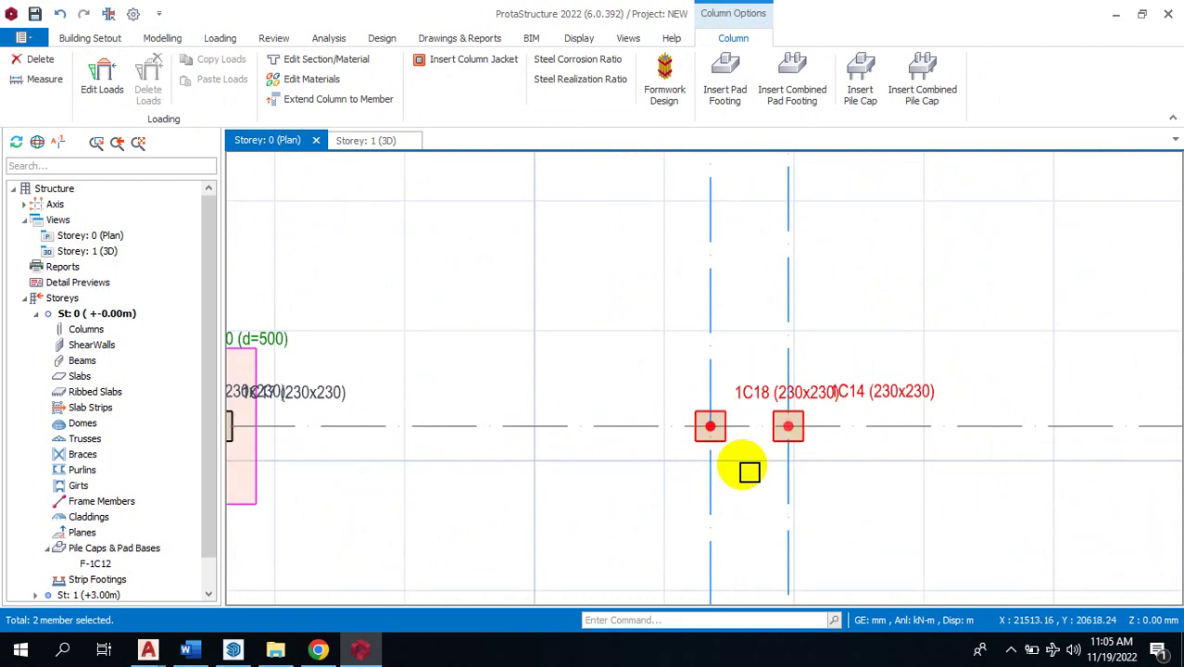
scroll(737, 452, up, 2)
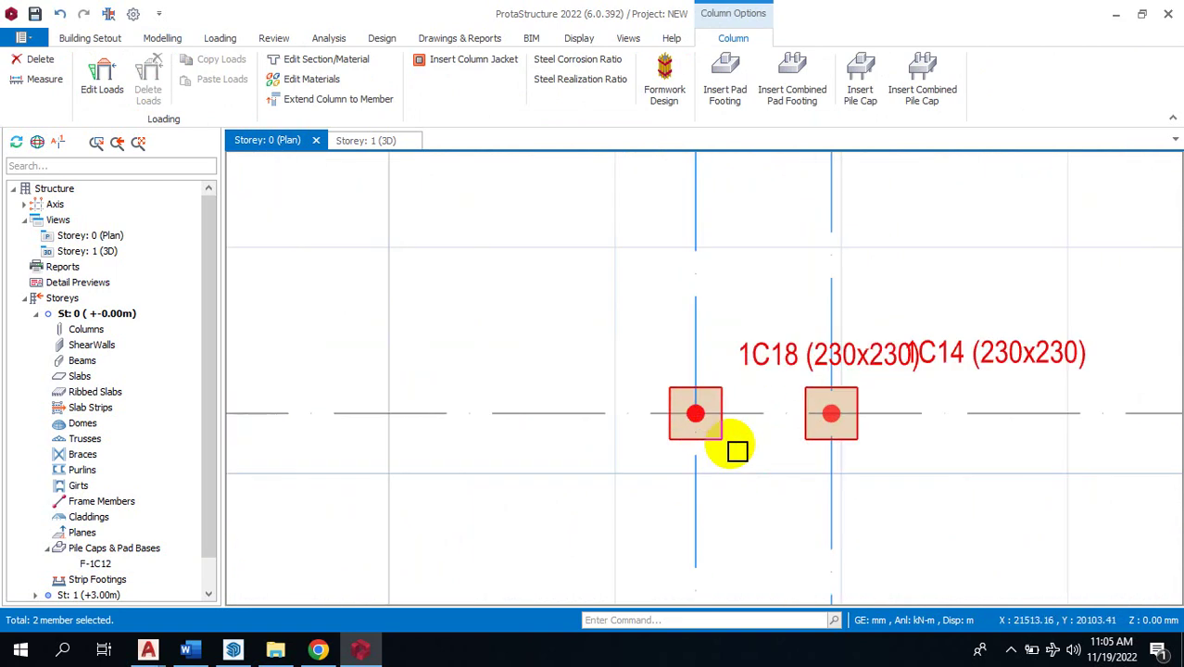
click(804, 76)
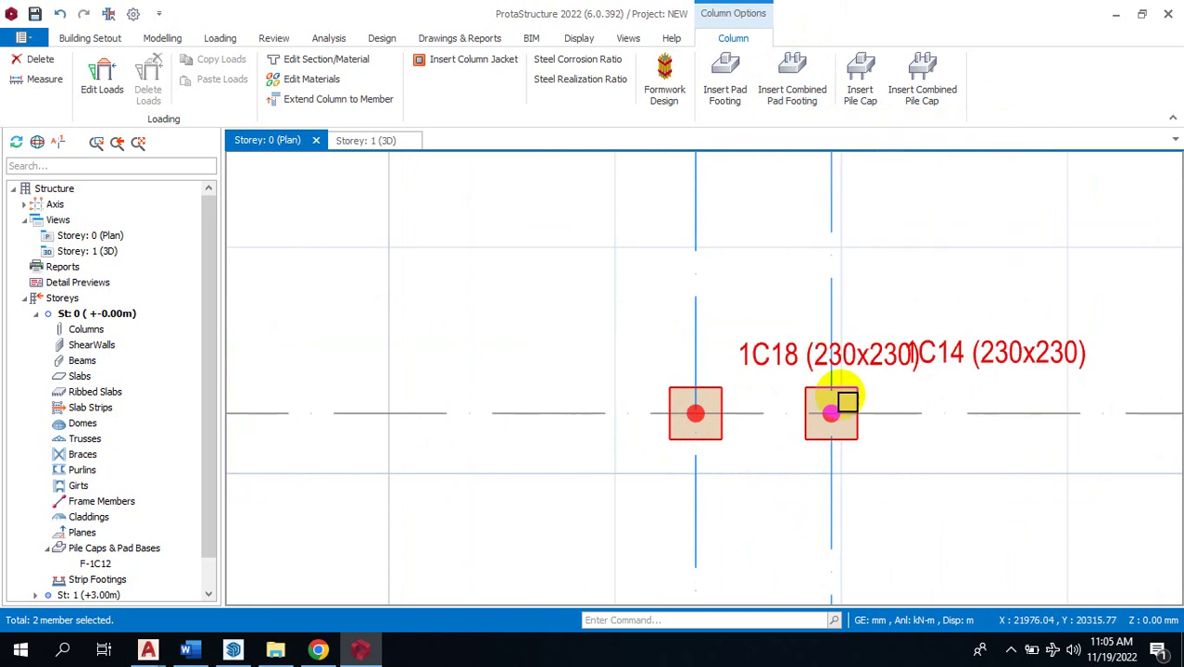
right_click(857, 390)
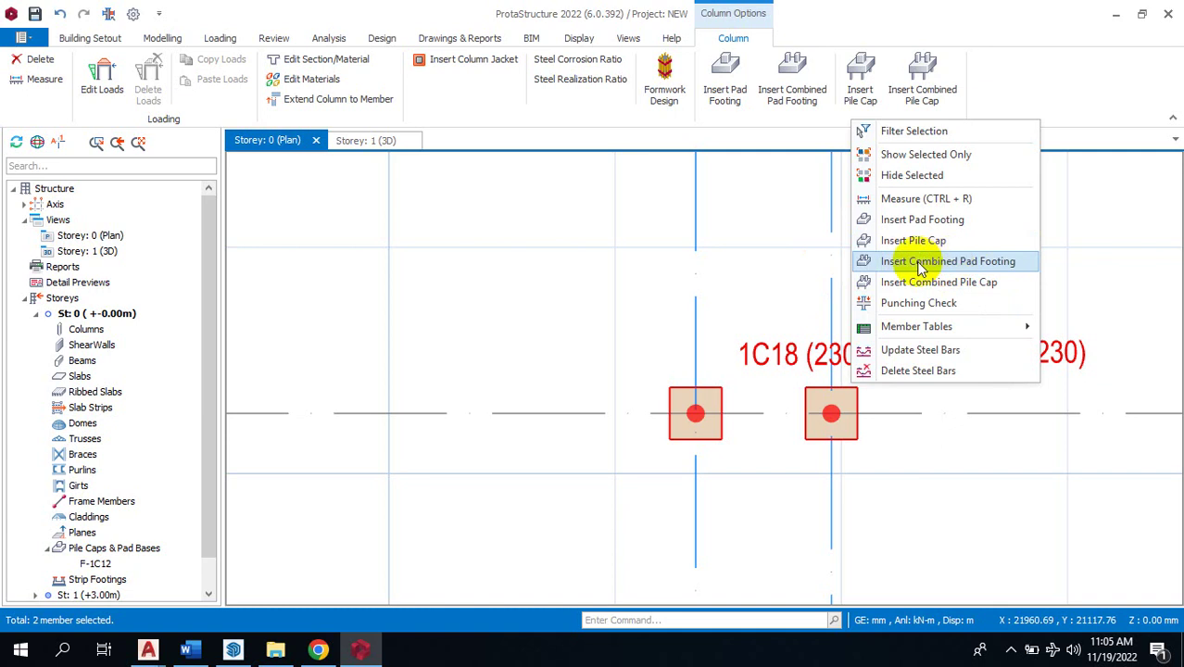
click(804, 74)
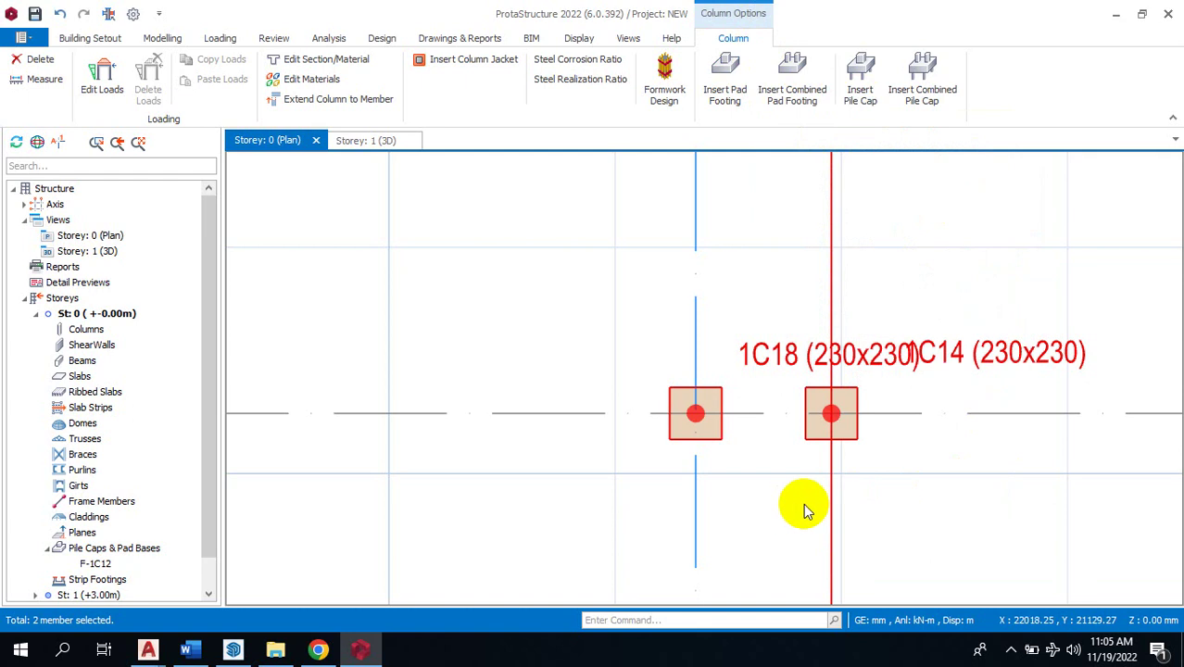
- Apply the footing to 1C18 and 1C14, review materials and column loads, and run Design
click(849, 458)
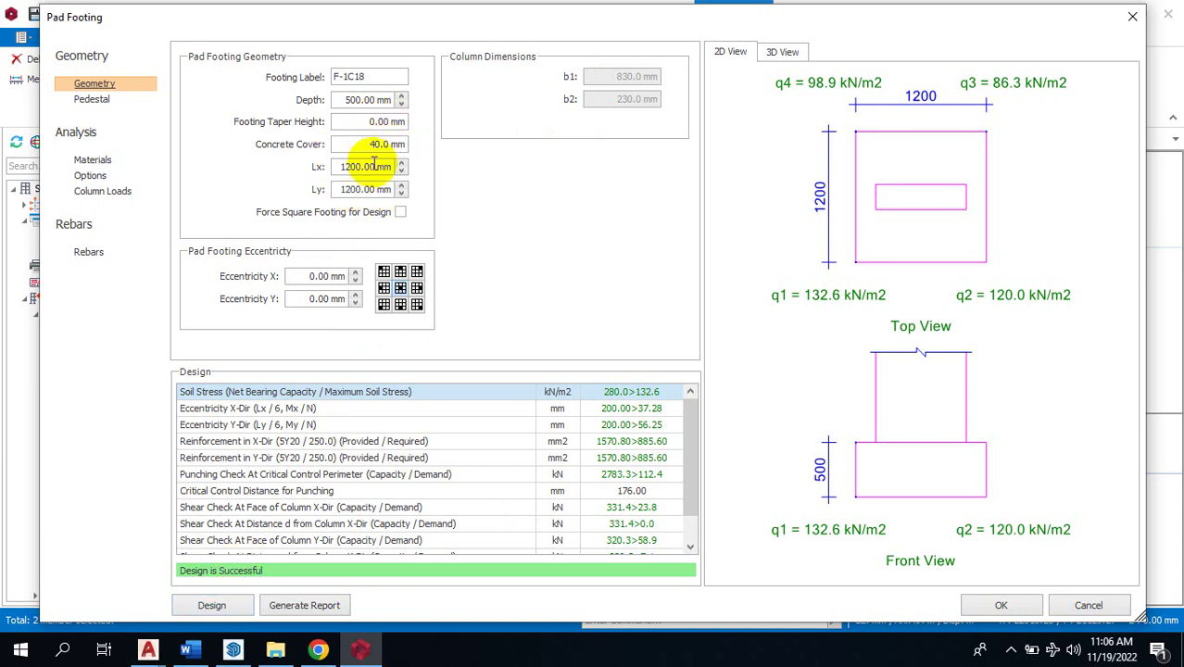
click(97, 163)
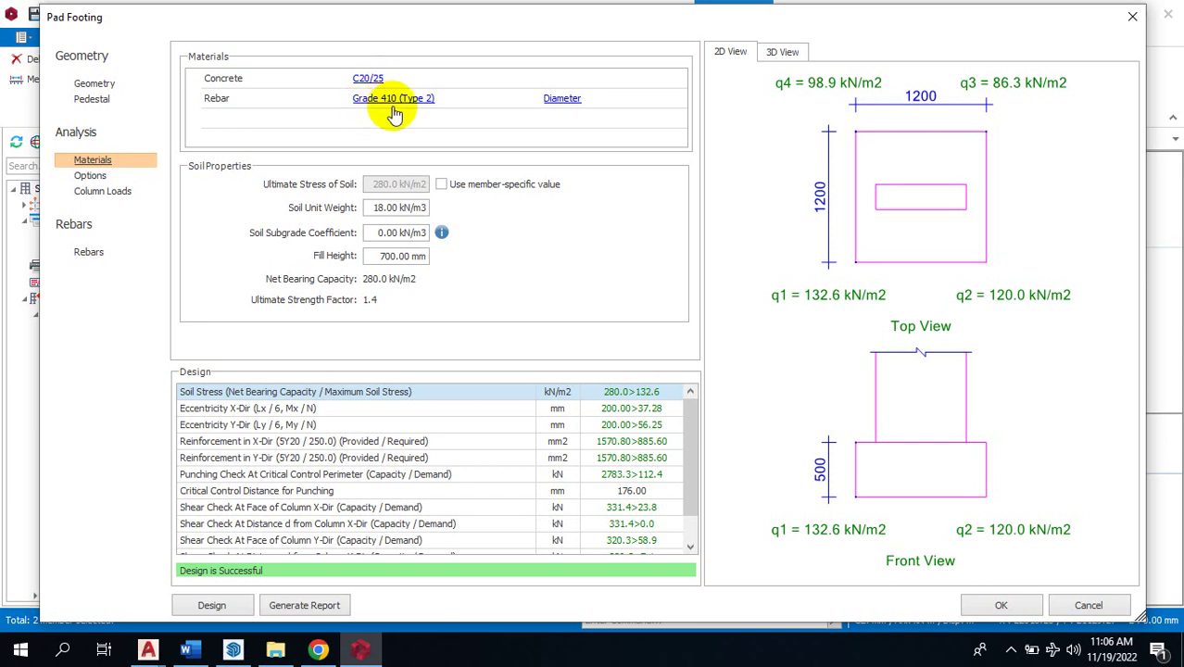
click(104, 191)
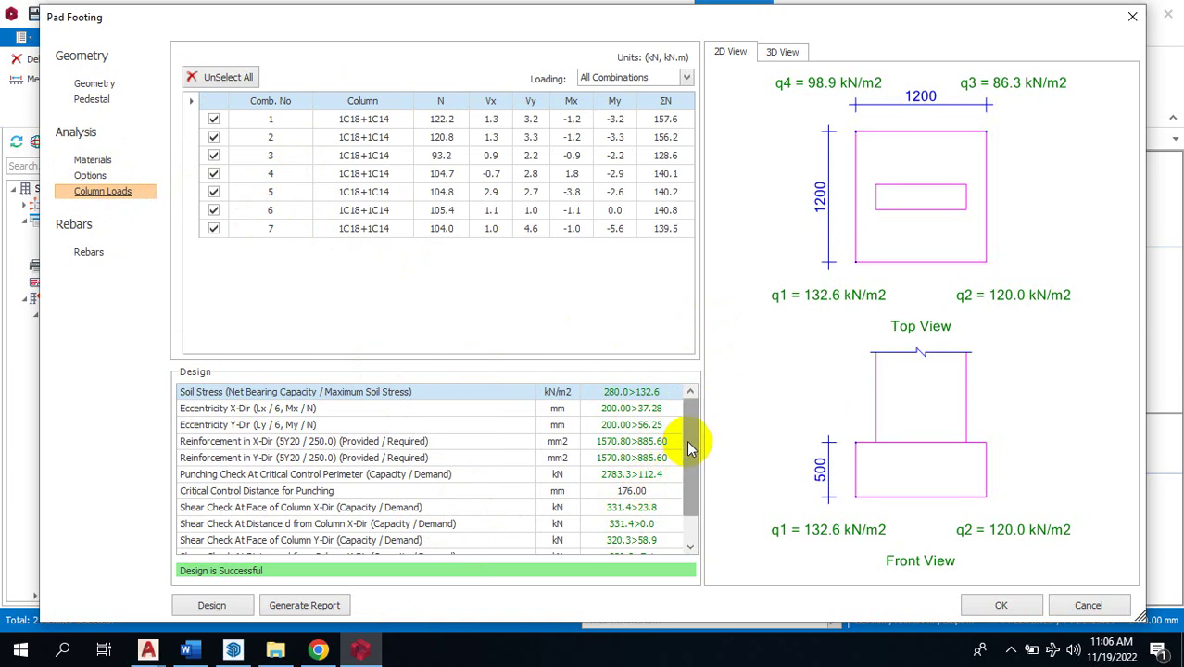
drag(688, 449, 683, 484)
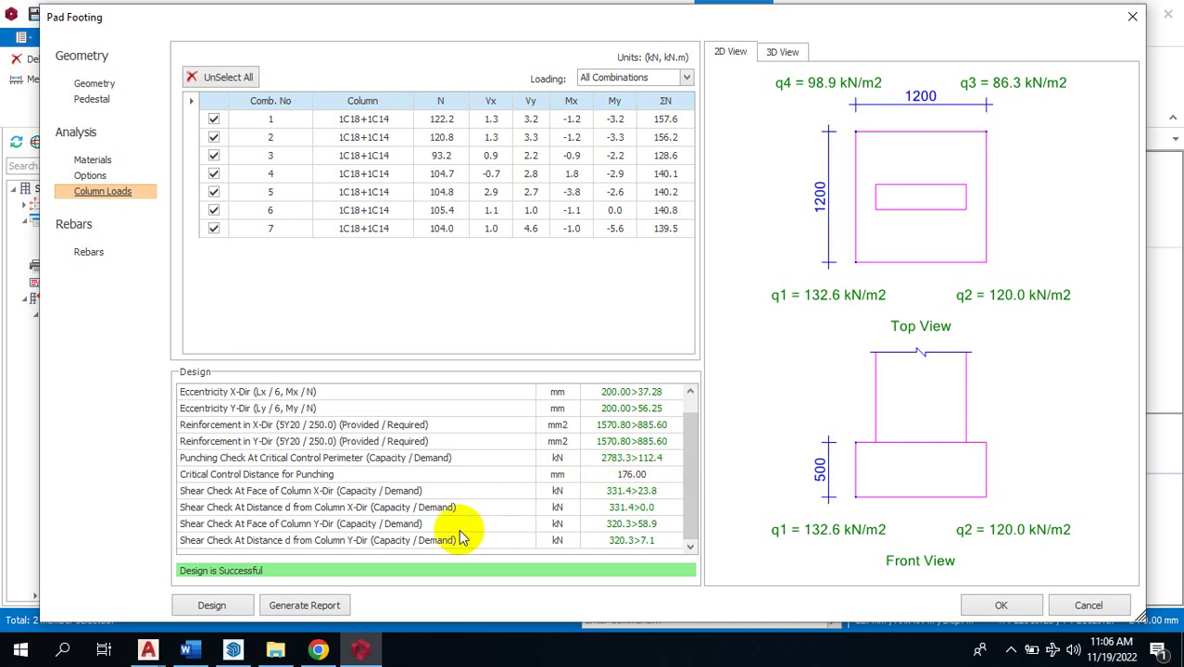
click(213, 608)
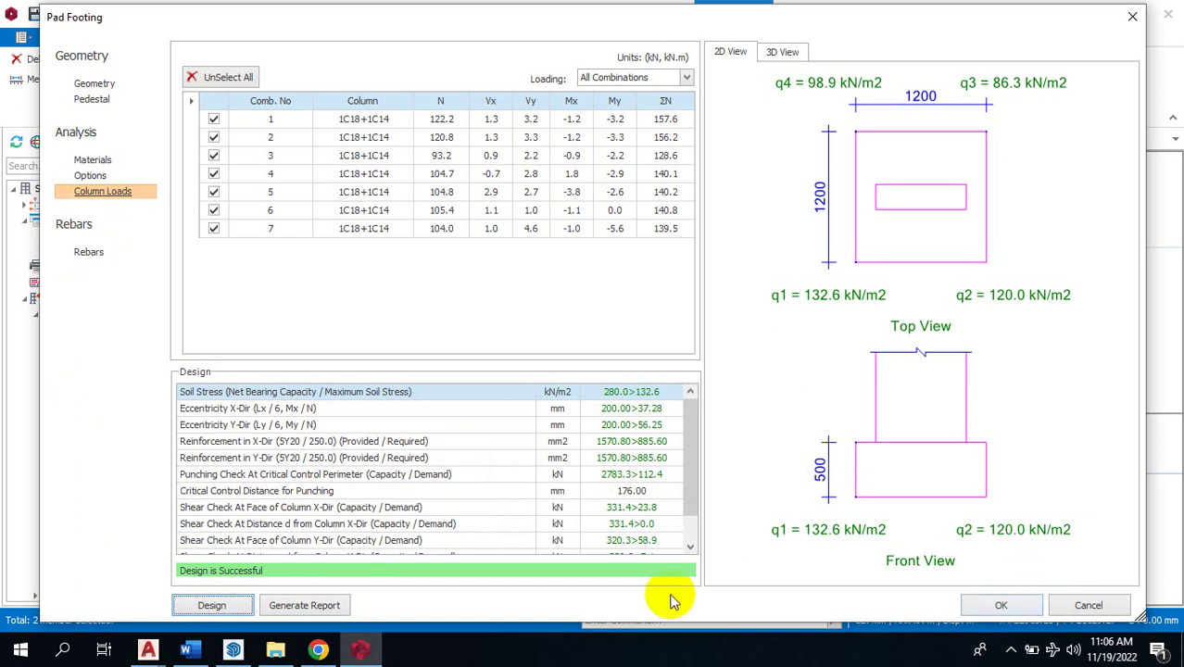
- Accept footing F-1C18, zoom out over the whole foundation plan, and stop the screen recording
click(992, 603)
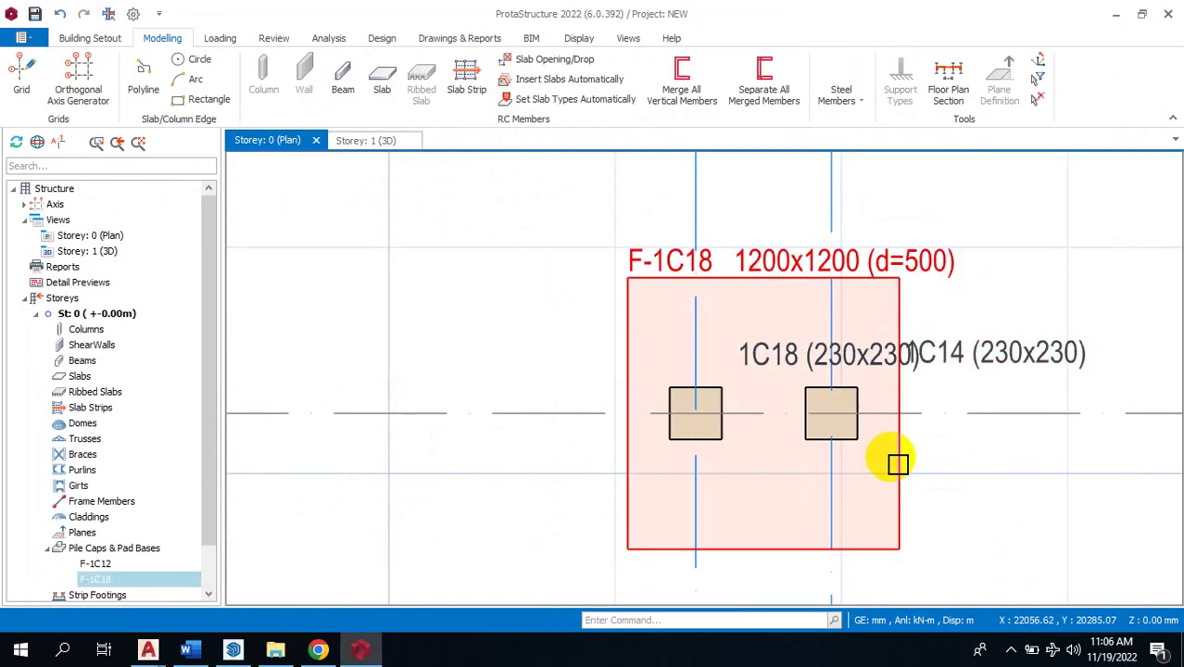
scroll(981, 310, down, 5)
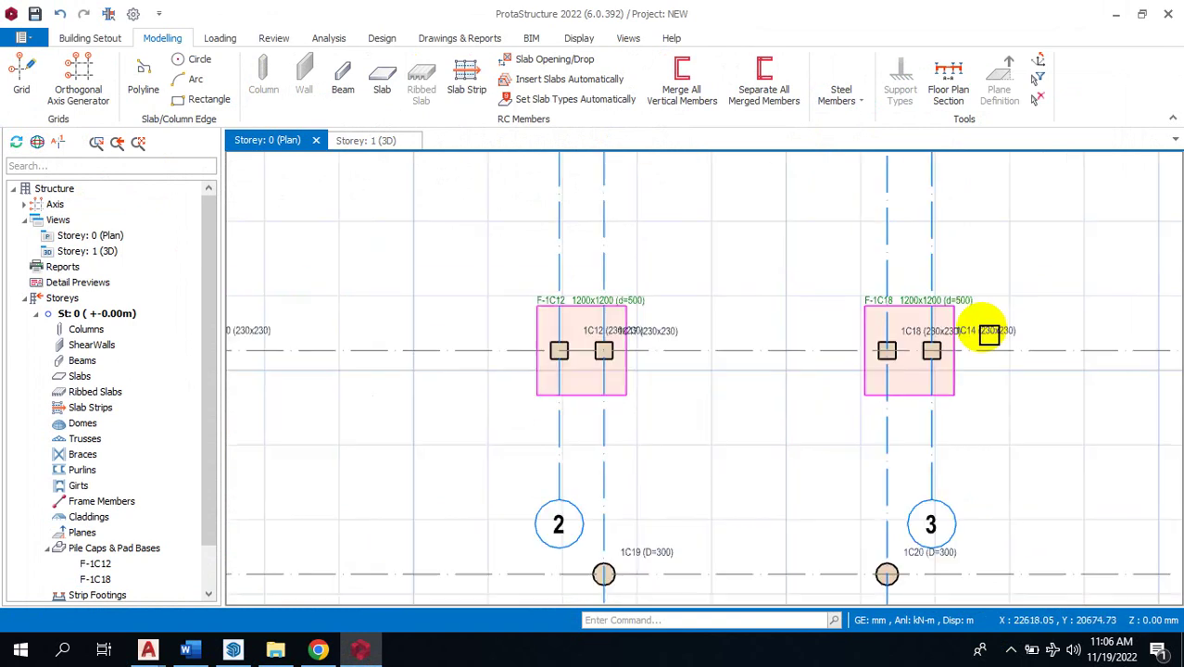
scroll(741, 403, down, 3)
scroll(714, 397, down, 1)
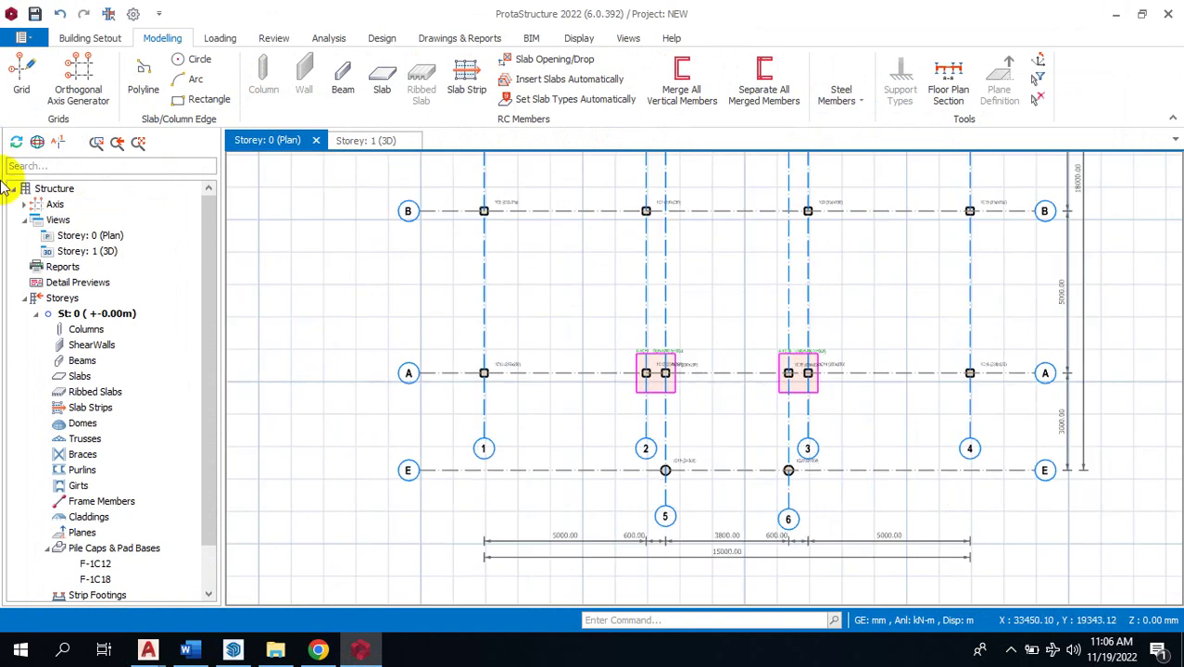
scroll(667, 411, down, 3)
scroll(705, 268, up, 1)
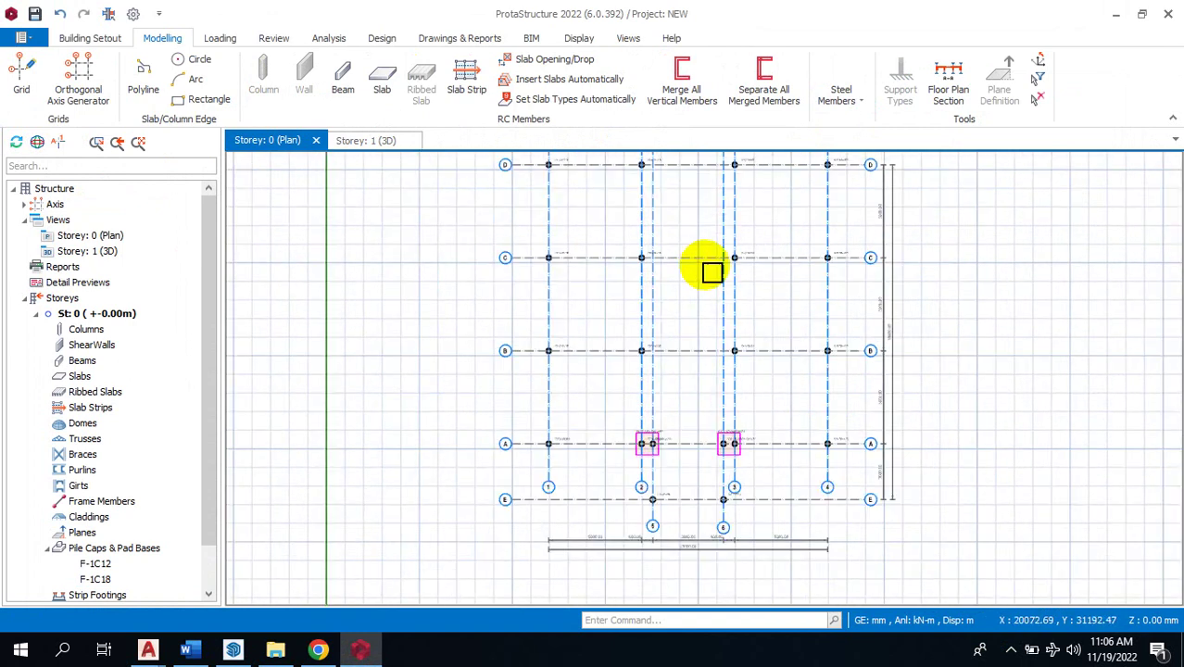
scroll(709, 371, up, 1)
scroll(730, 295, up, 1)
scroll(728, 225, up, 1)
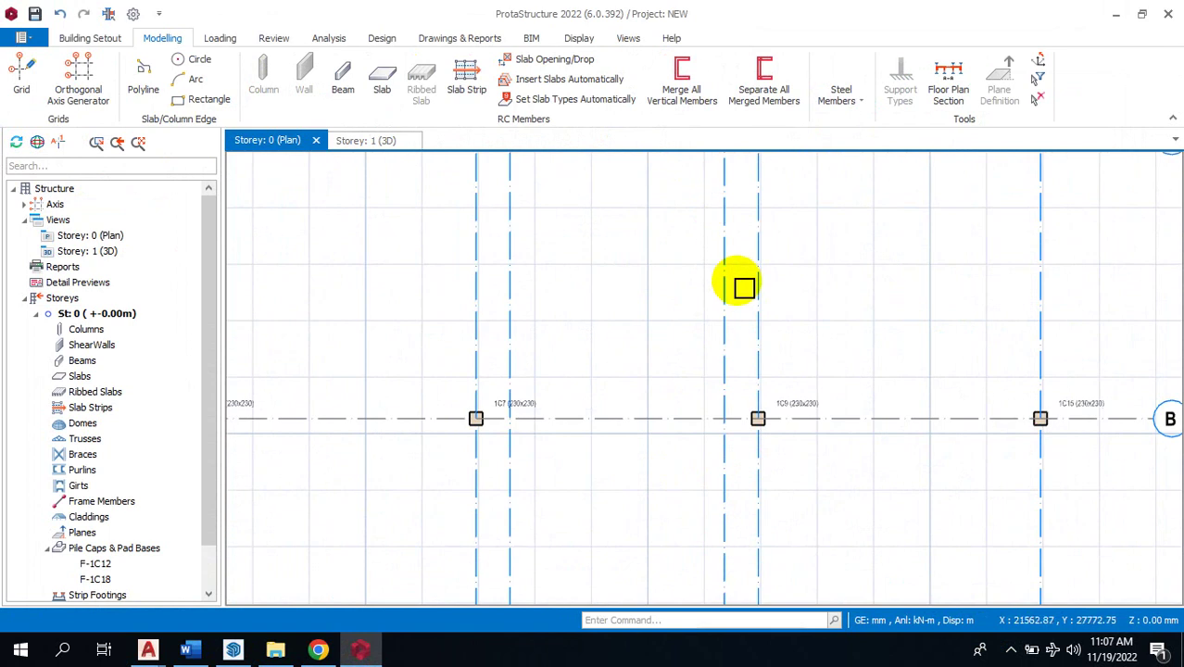
scroll(793, 363, down, 1)
scroll(788, 352, down, 2)
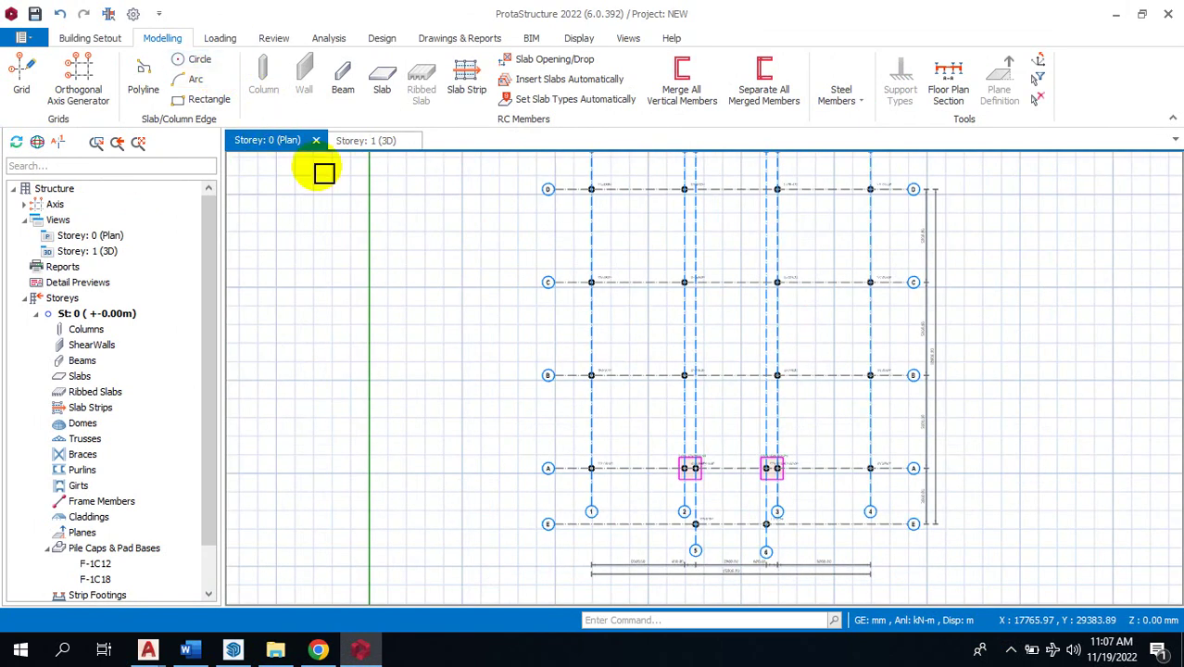
click(1011, 649)
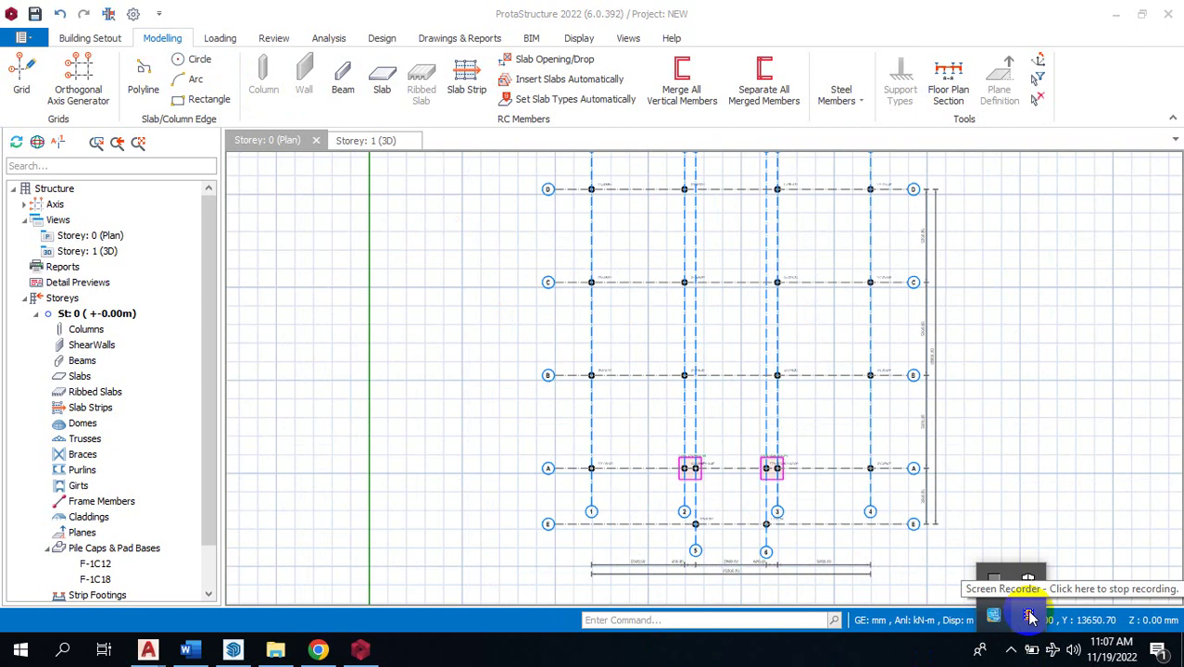
click(1030, 615)
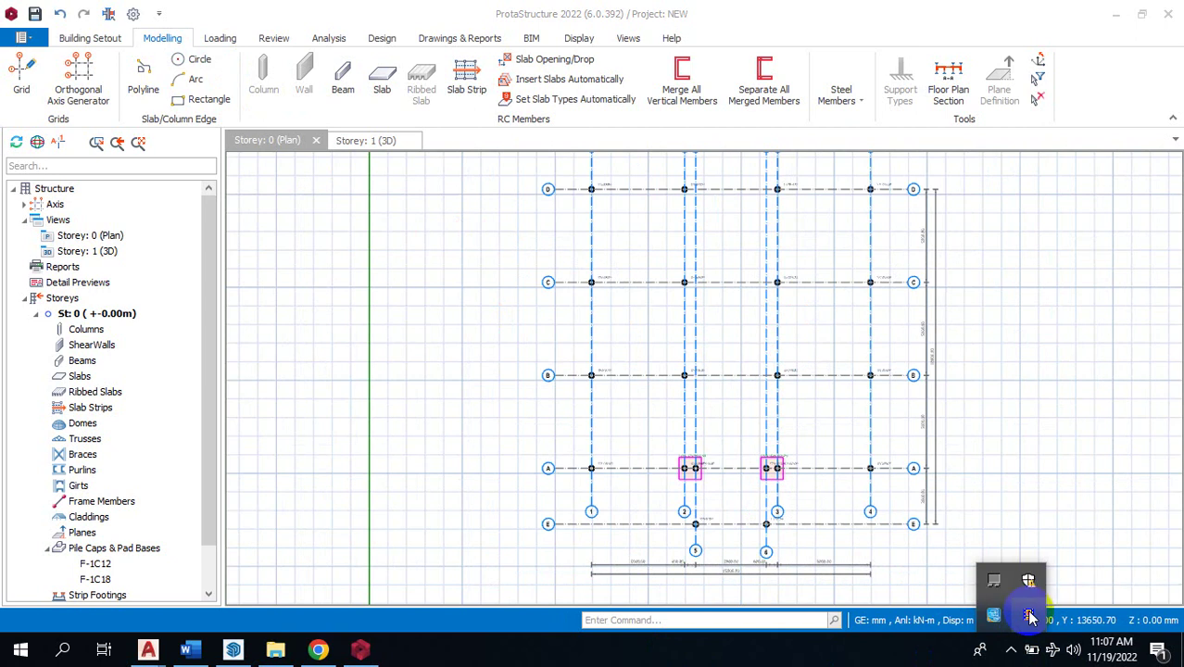